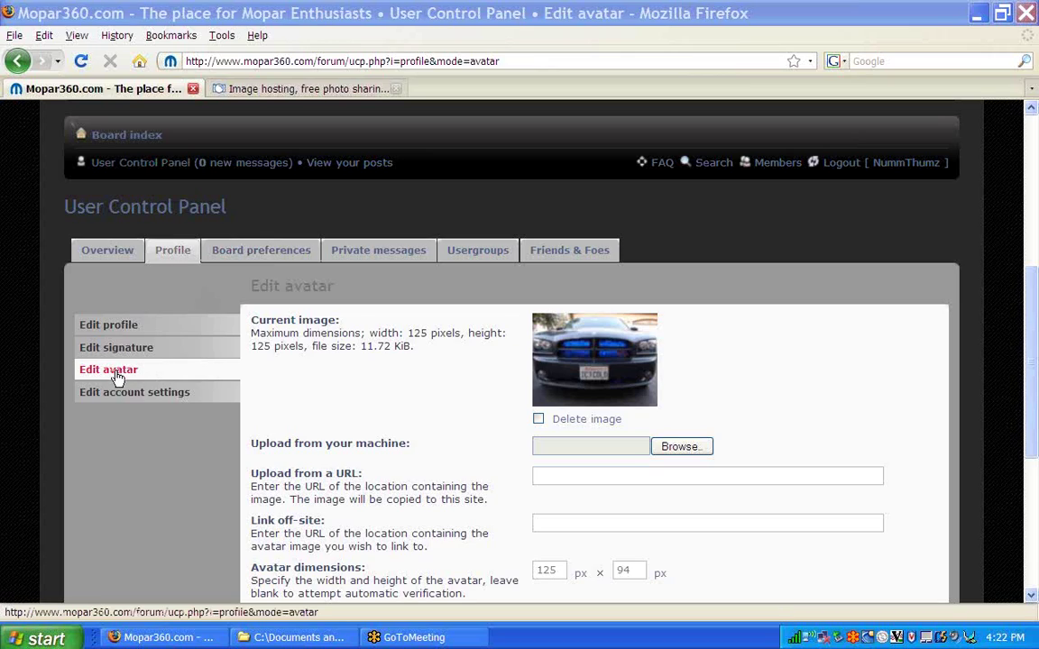
Check the maximum pixel dimensions and file size allowed for the forum avatar.
mouse_move(407, 335)
mouse_down()
mouse_move(427, 340)
mouse_move(378, 334)
mouse_move(410, 349)
mouse_up()
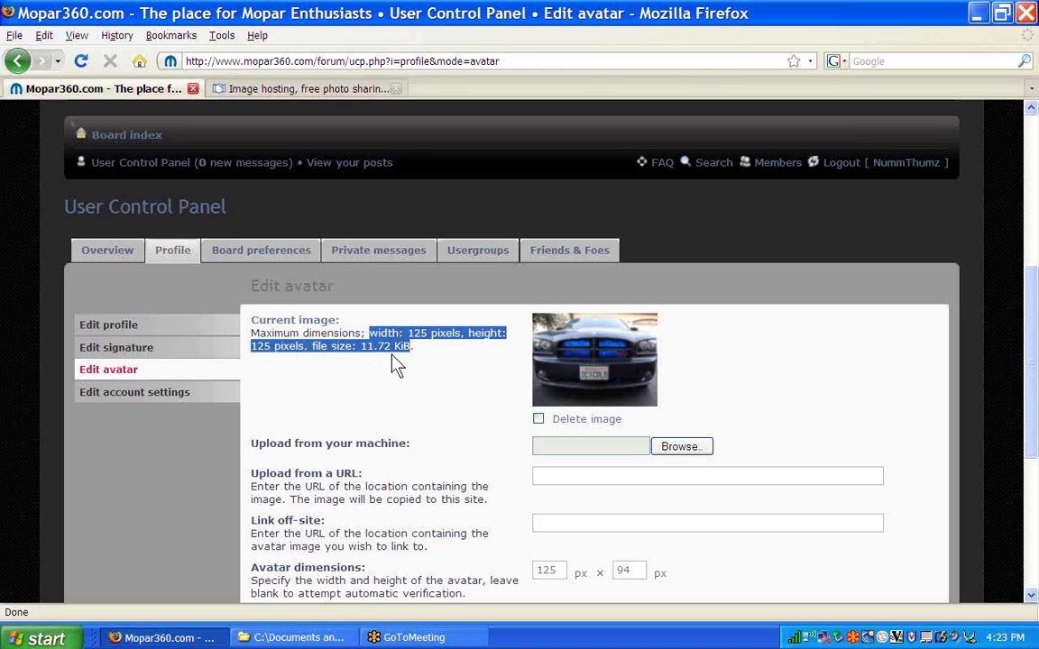
click(443, 361)
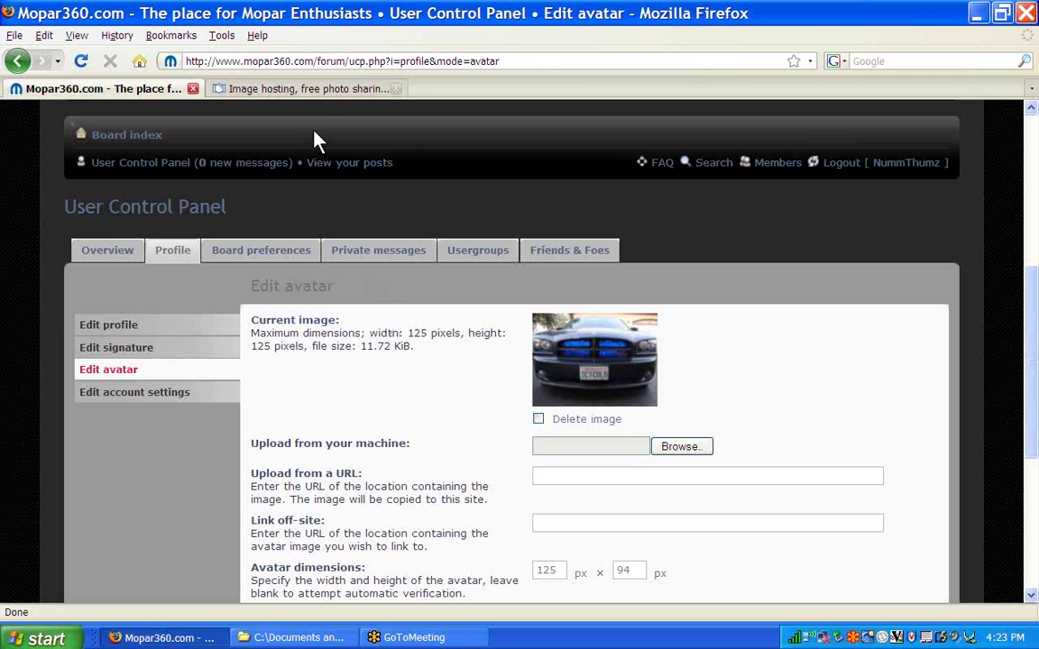
Switch to the Photobucket page and log in with the credentials already filled in.
click(318, 88)
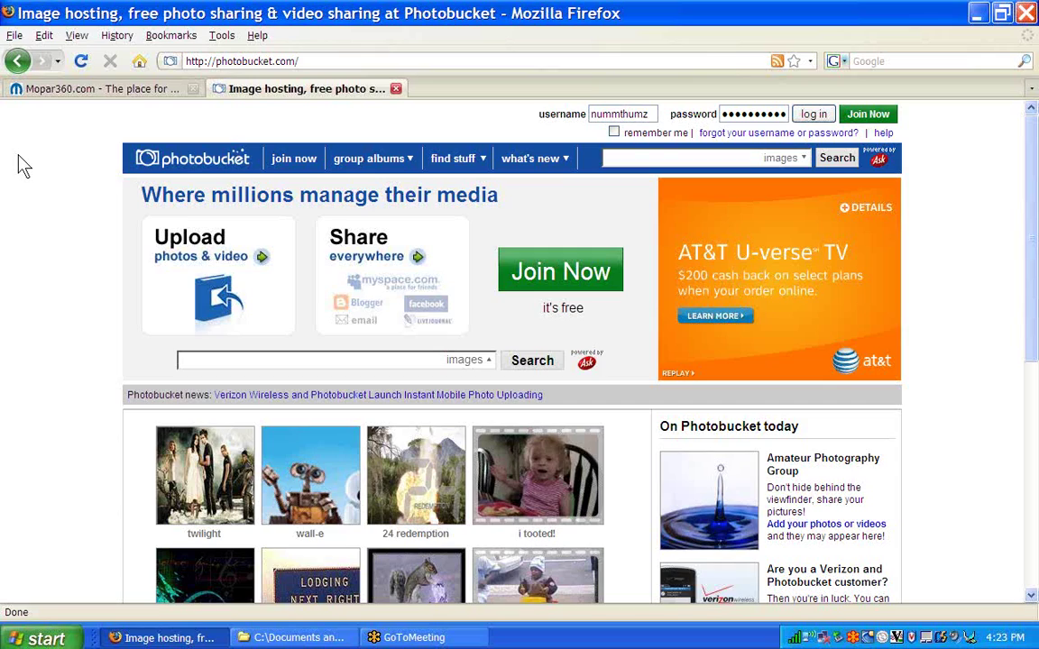
click(823, 117)
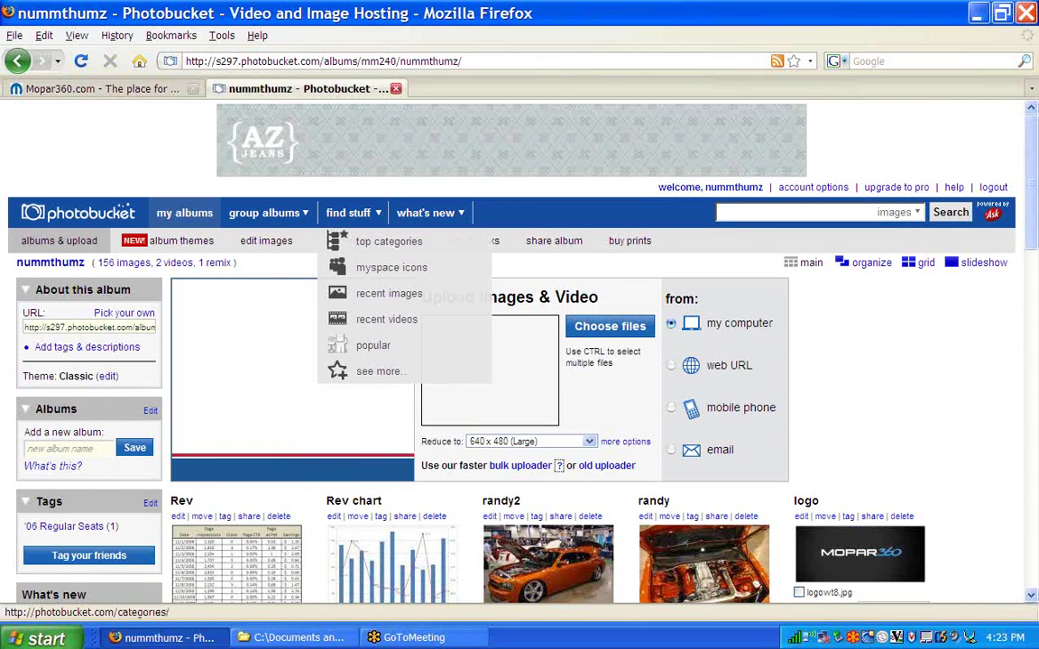
Choose 640 x 480 (Large) as the size to which uploaded images are reduced.
scroll(712, 334, down, 1)
scroll(711, 334, down, 1)
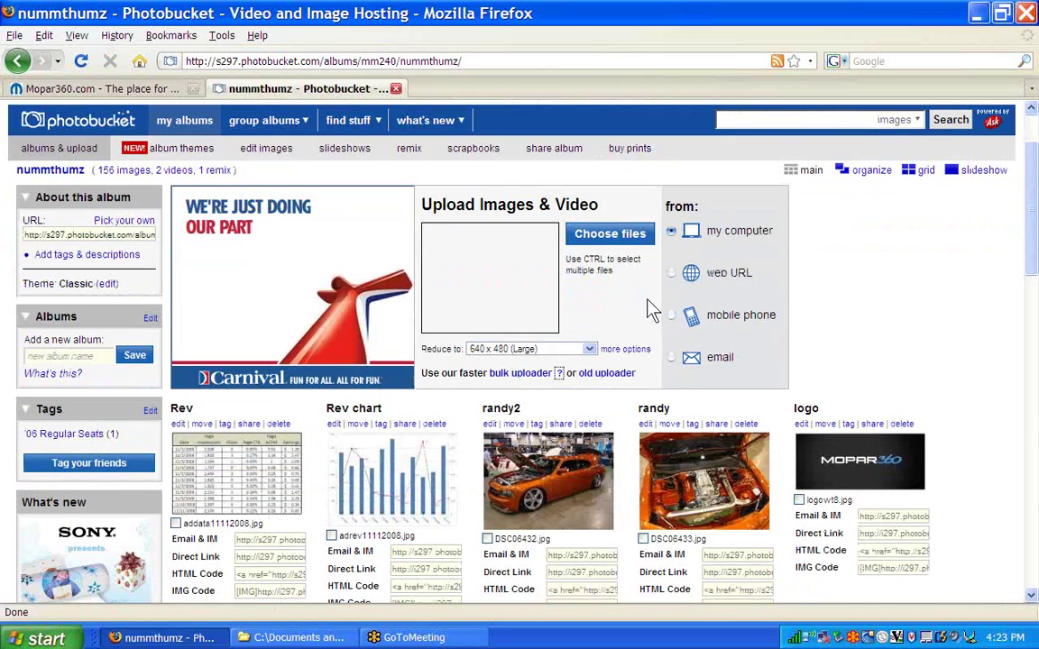
click(589, 350)
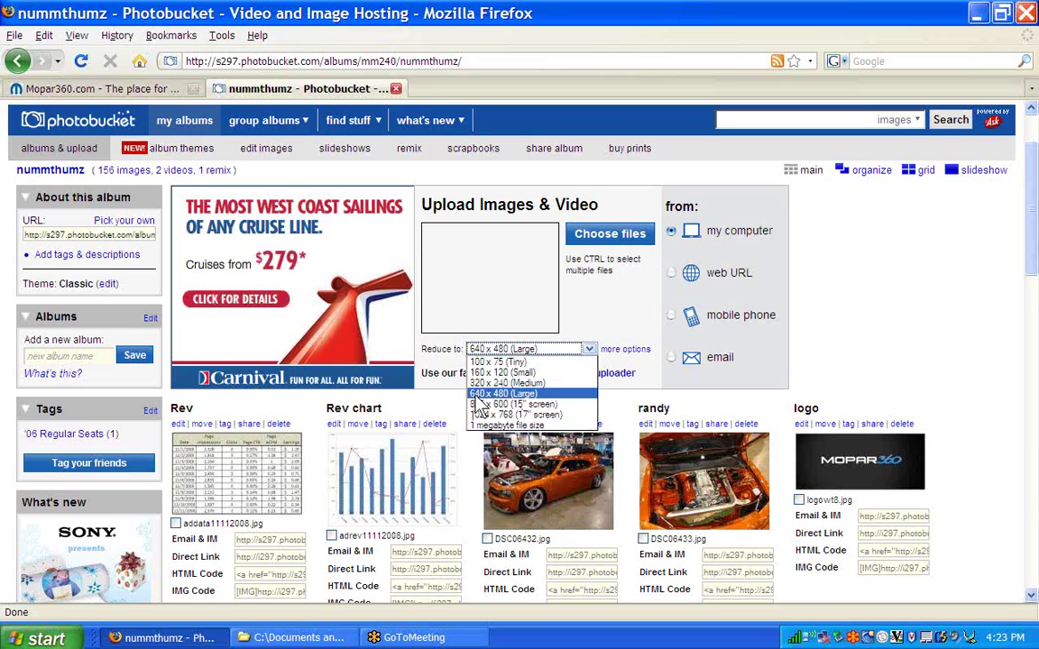
click(535, 393)
click(595, 299)
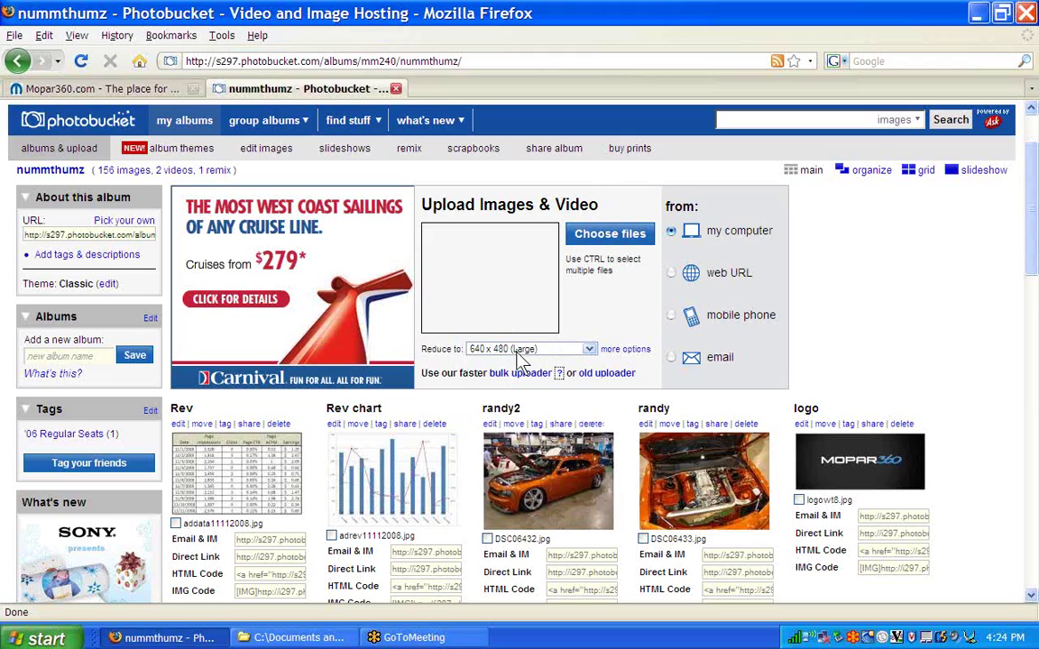
Upload the photo DSC06005.JPG from the Car folder on the computer, browsing the files as thumbnails.
click(606, 236)
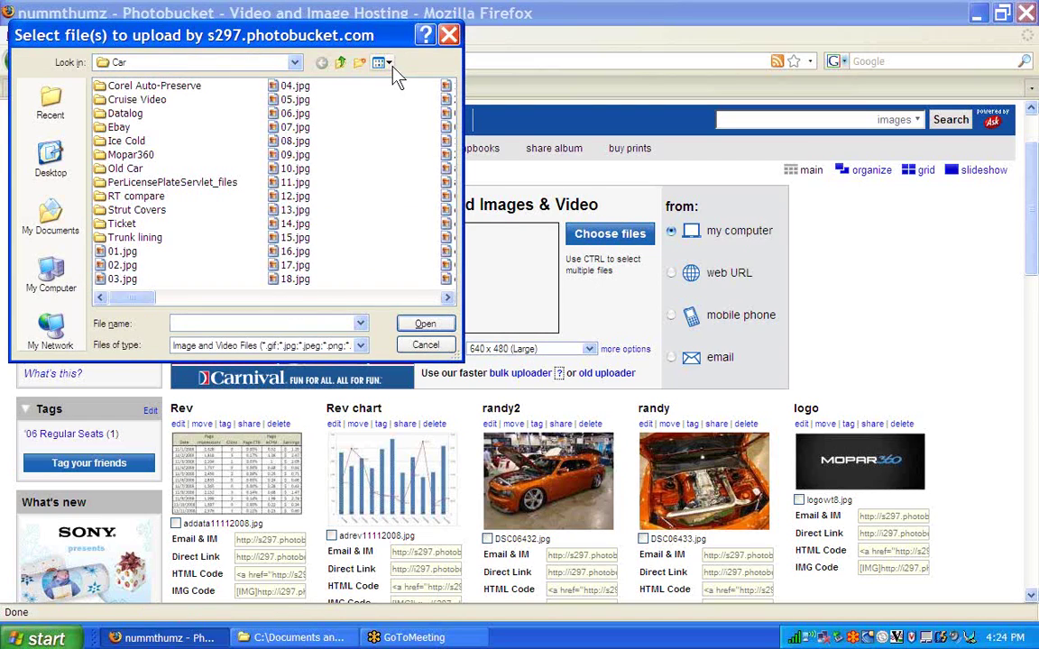
click(386, 64)
click(408, 82)
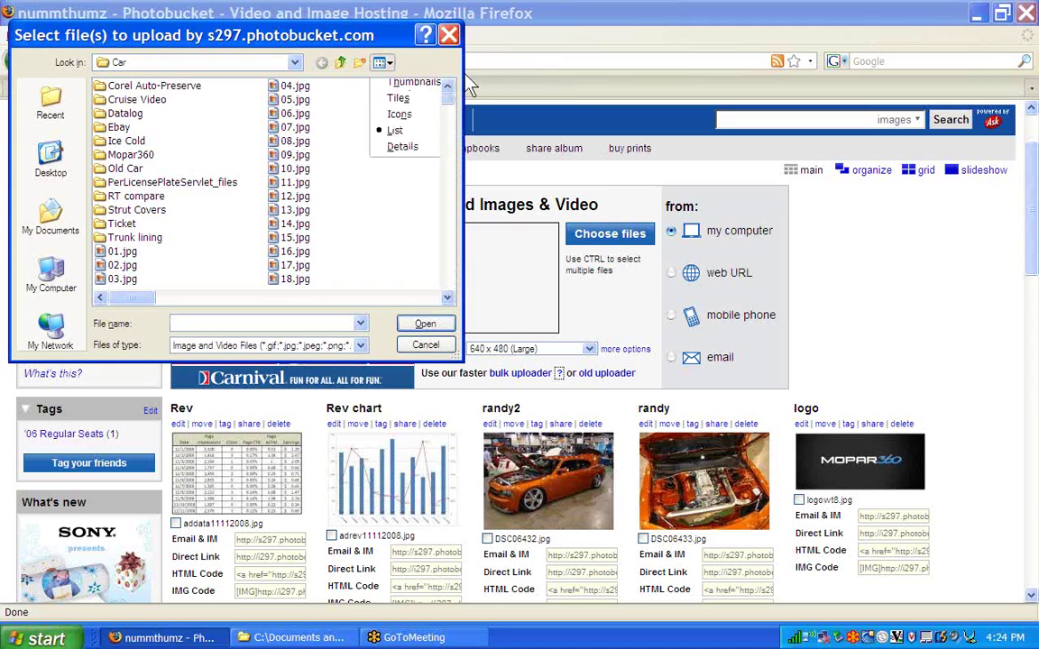
drag(454, 110, 449, 242)
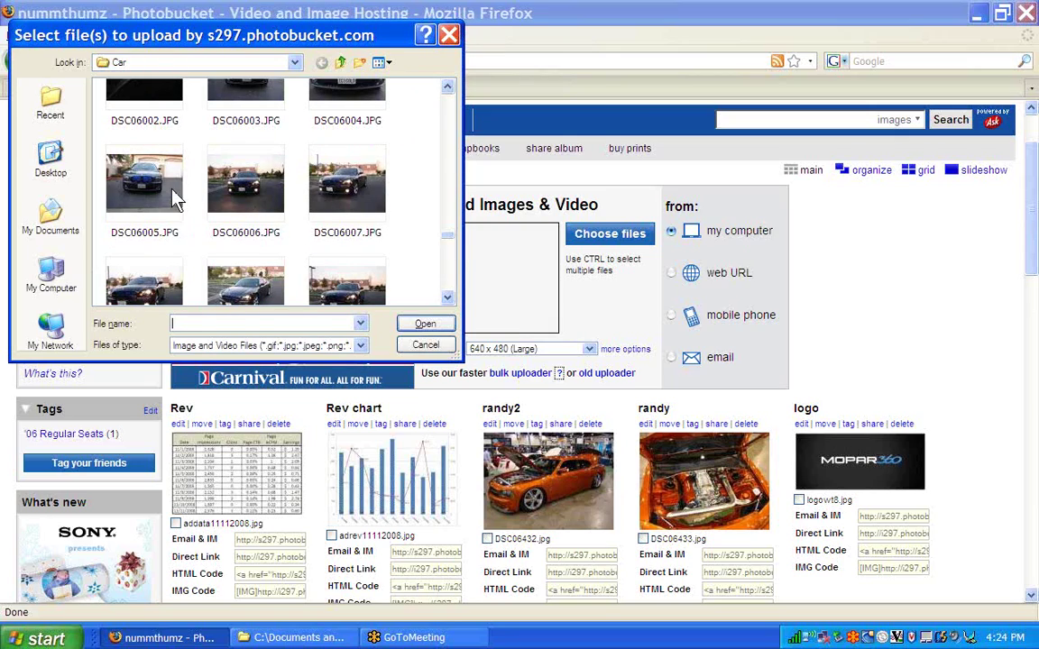
mouse_move(142, 185)
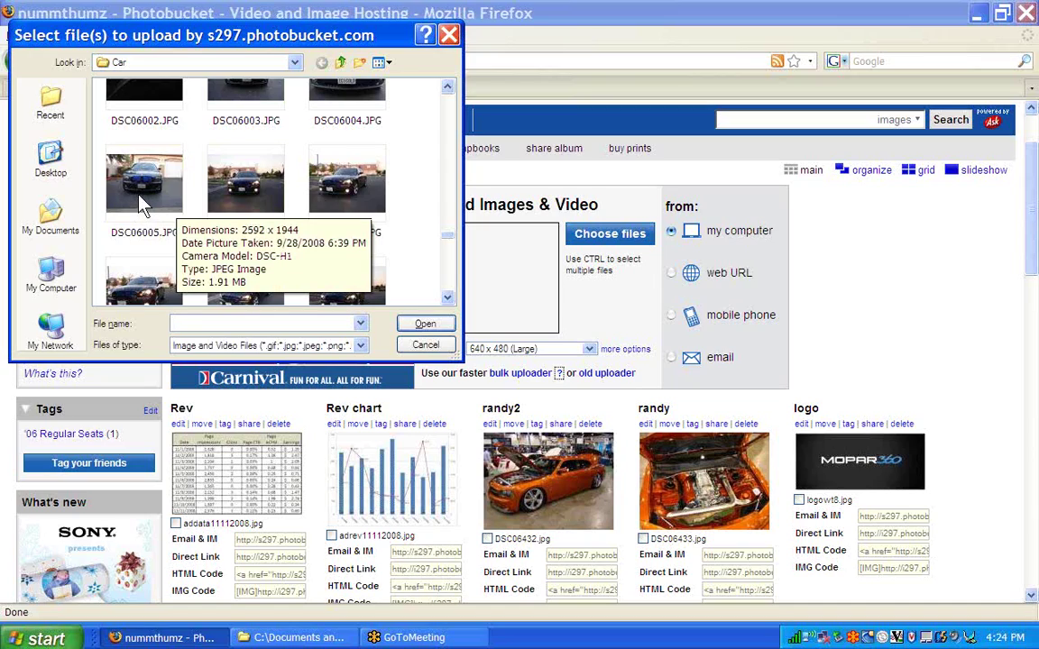
click(140, 205)
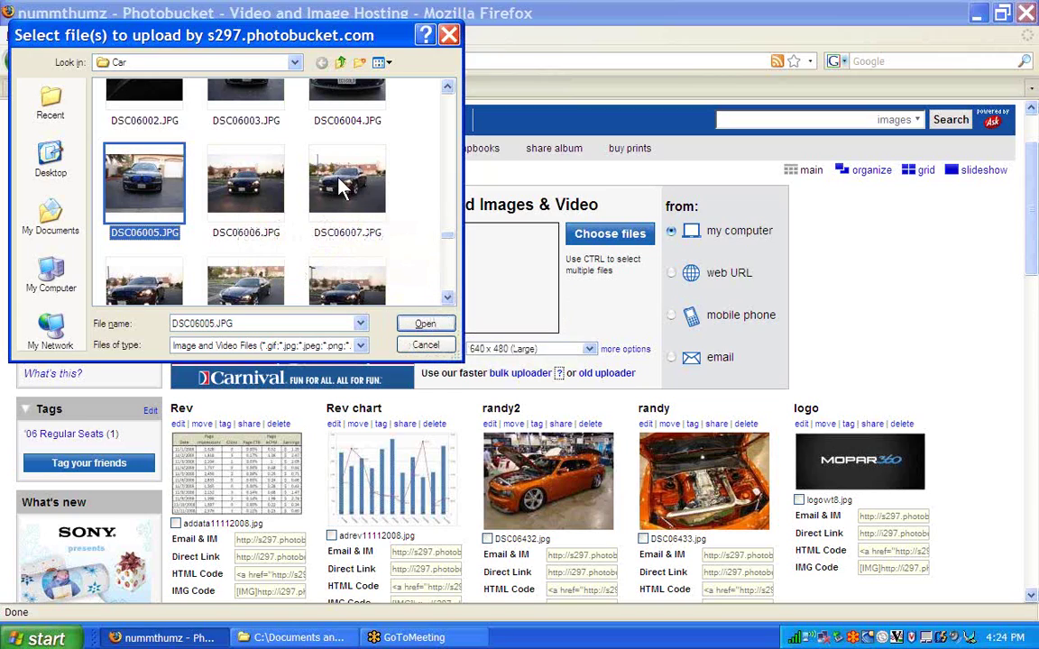
click(424, 327)
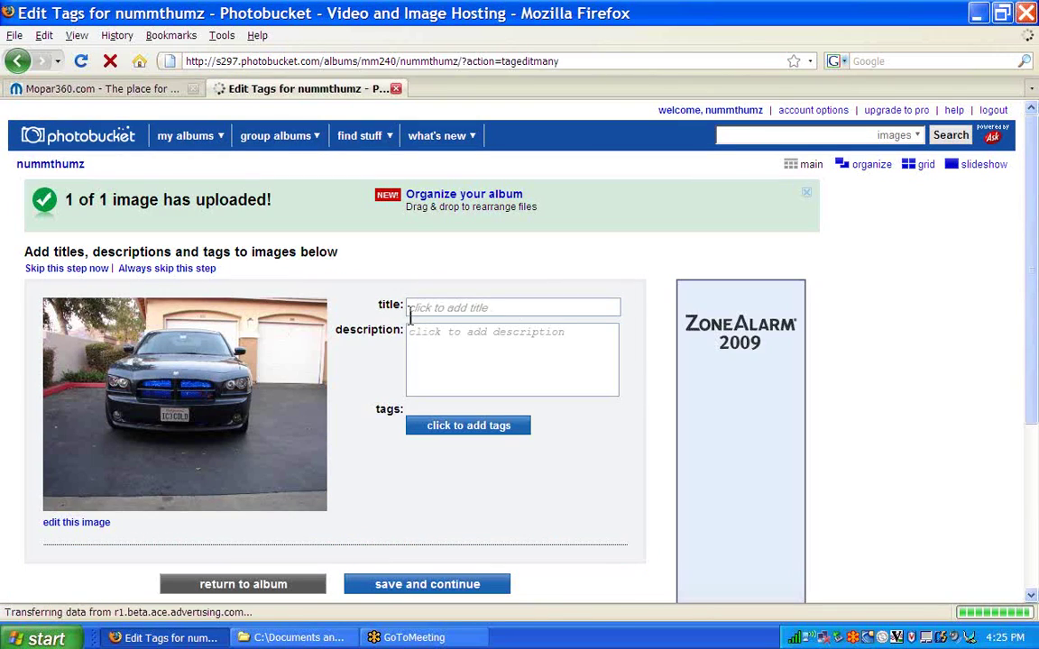
Title the uploaded photo "avatartest large" and save it to the album.
text(ava)
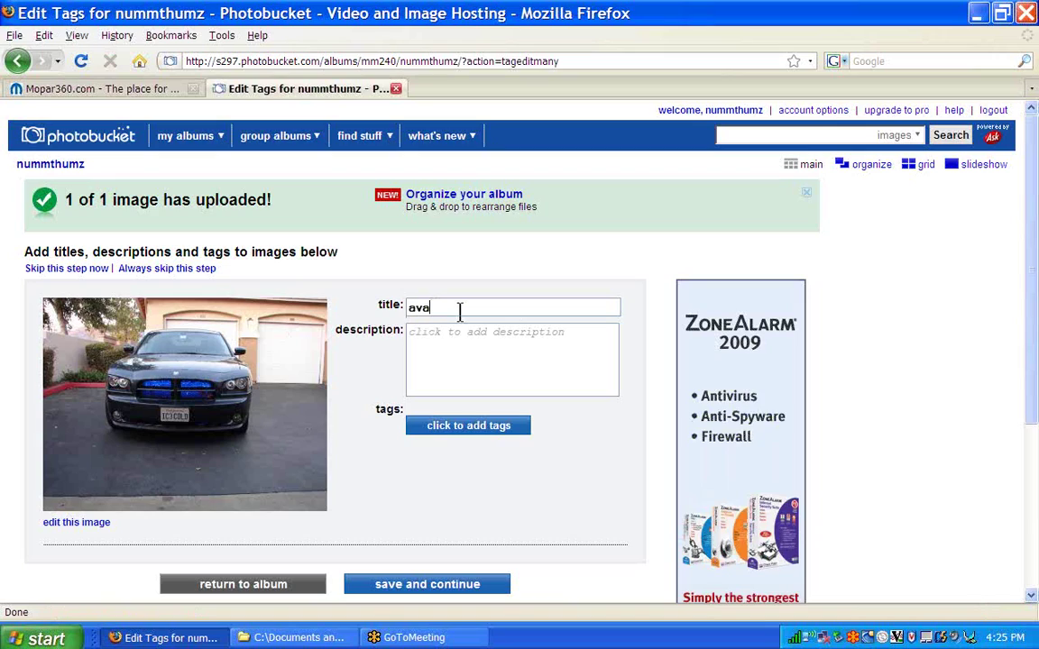
text(tartest large)
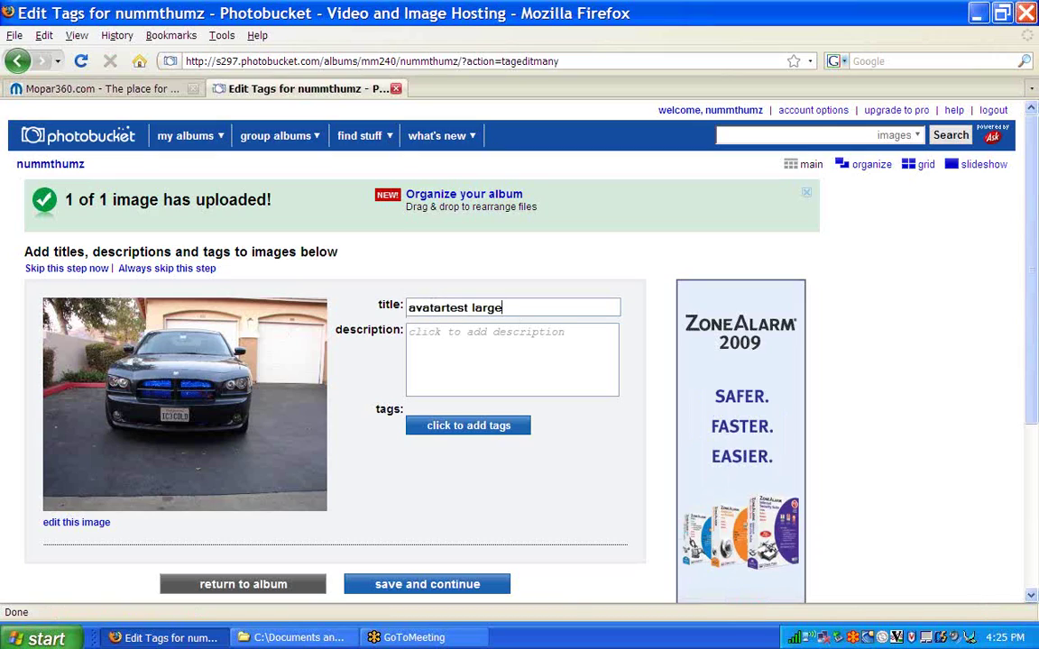
click(425, 586)
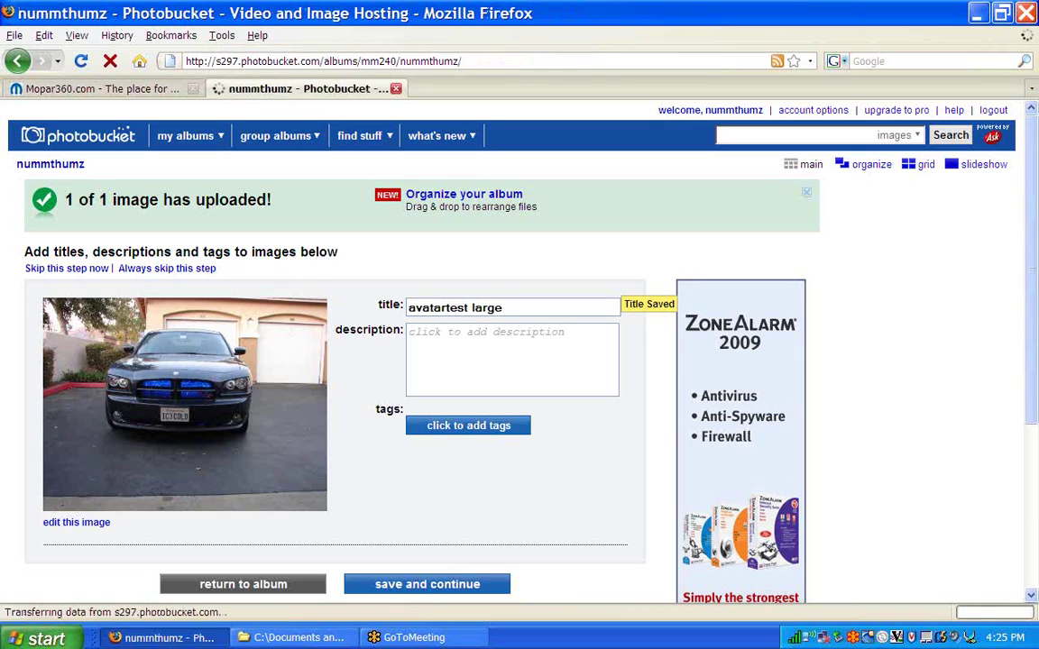
Open the avatartest large photo for editing and outline a crop area of about 387 x 386 pixels around the car.
scroll(451, 341, down, 2)
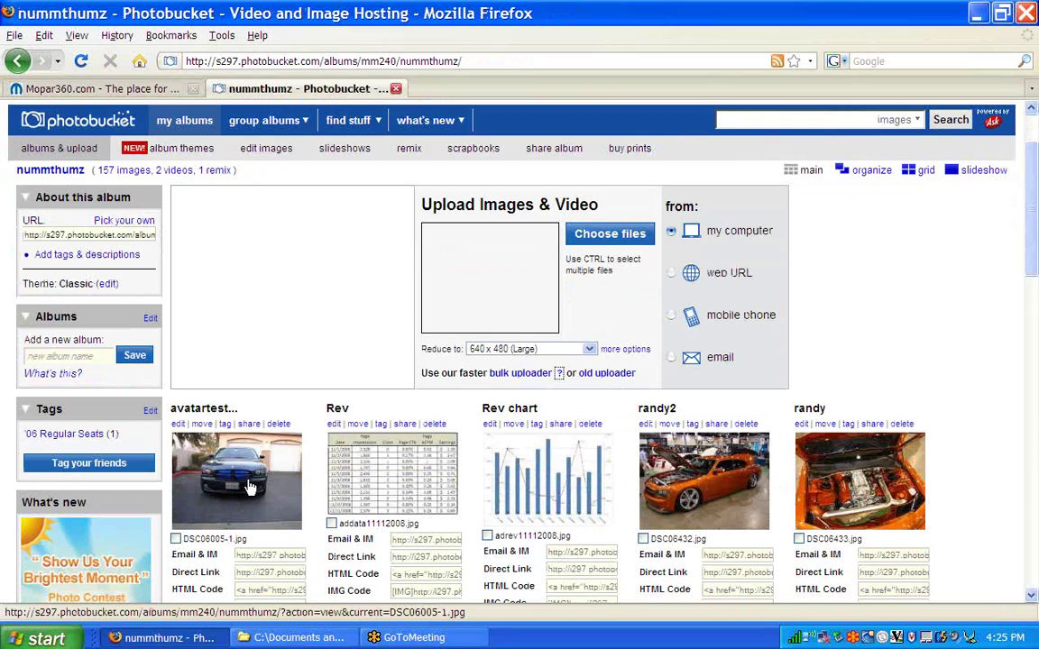
click(179, 426)
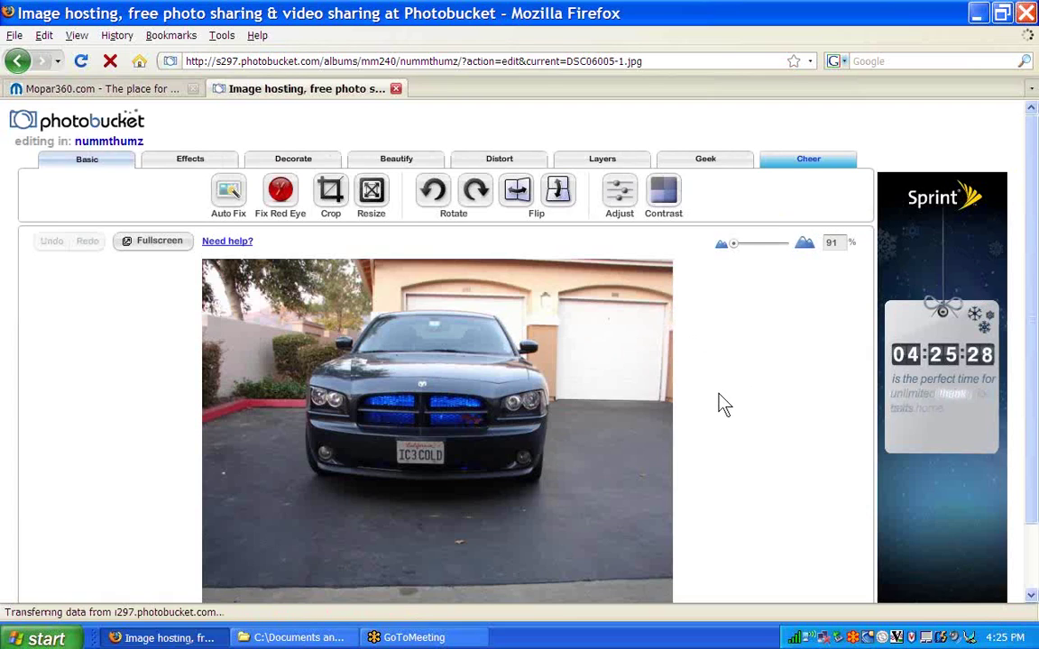
click(331, 193)
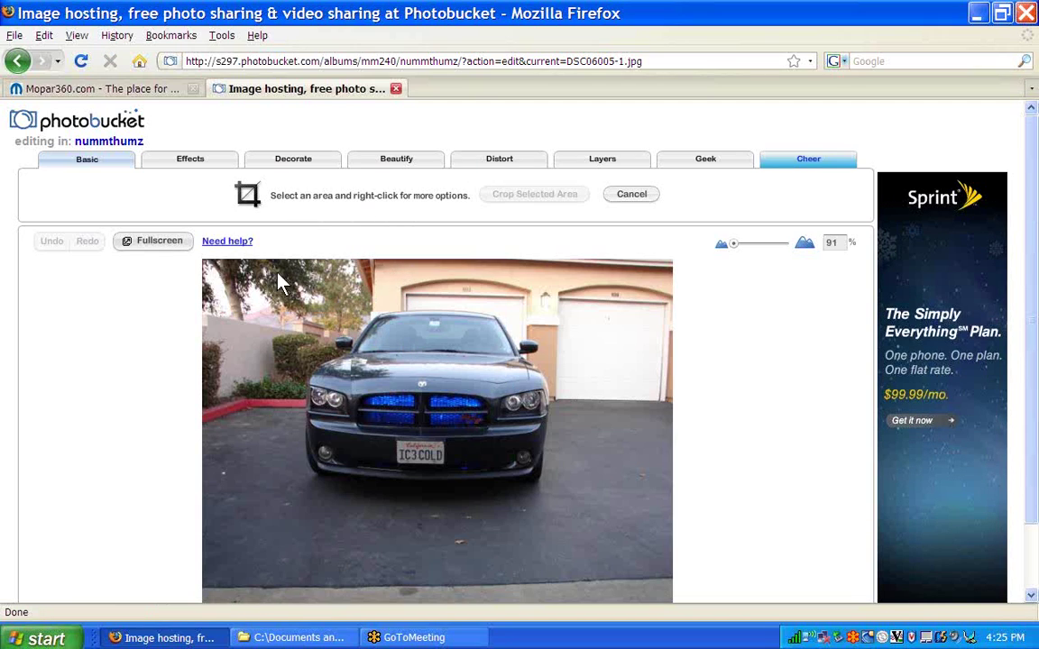
drag(275, 271, 562, 547)
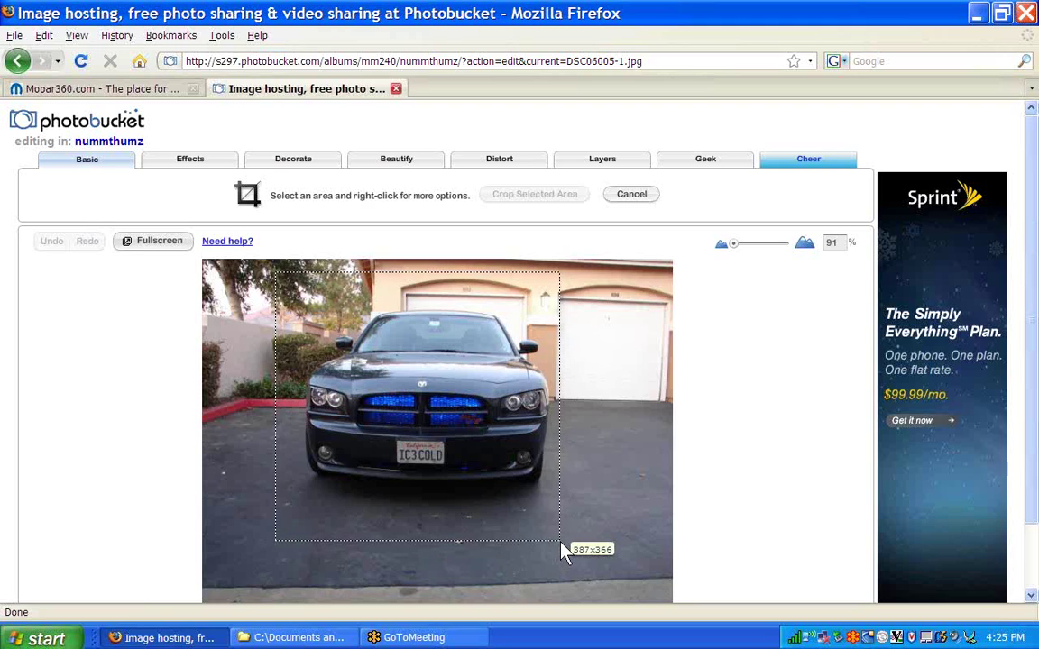
drag(561, 550, 561, 559)
drag(561, 566, 561, 565)
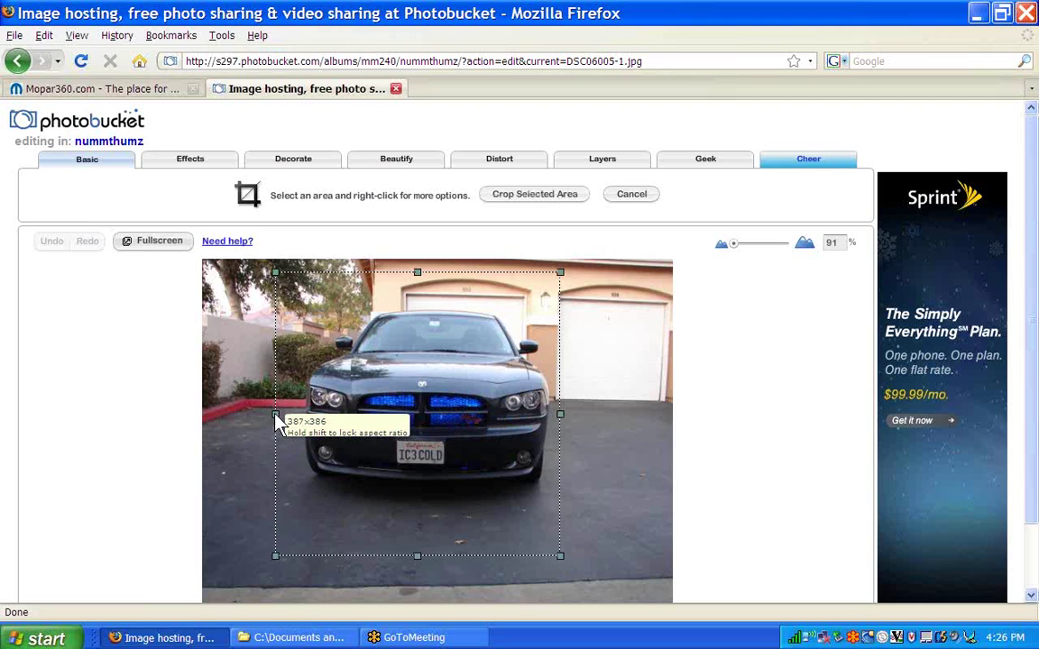
Shift the crop area's sides to centre the car in a 386 x 386 pixel square and crop the photo.
drag(275, 416, 290, 422)
drag(561, 422, 574, 420)
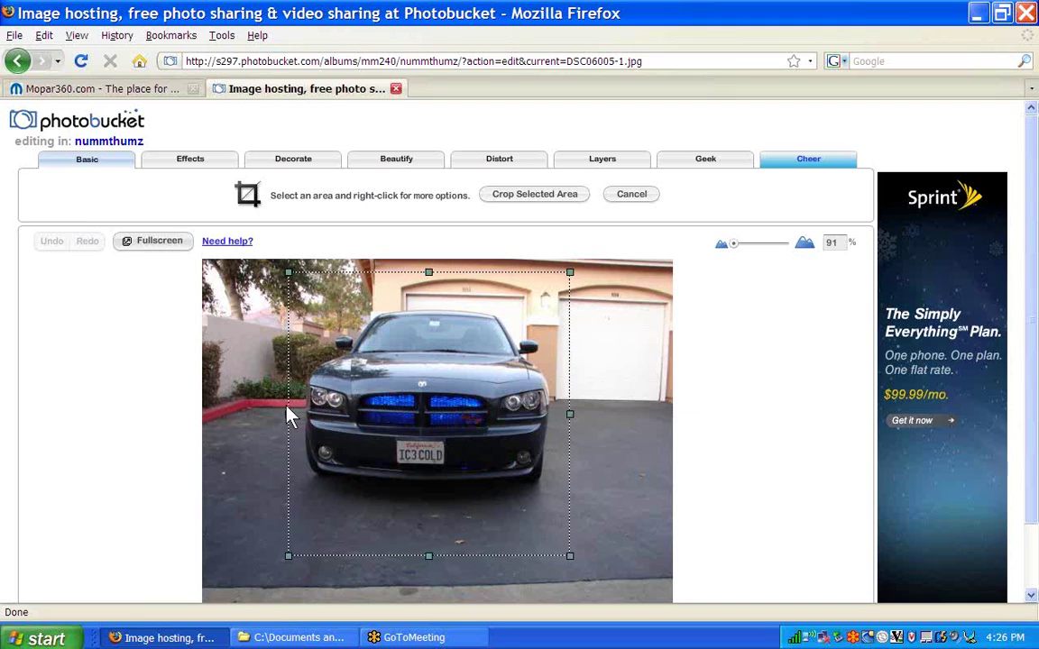
drag(286, 422, 287, 422)
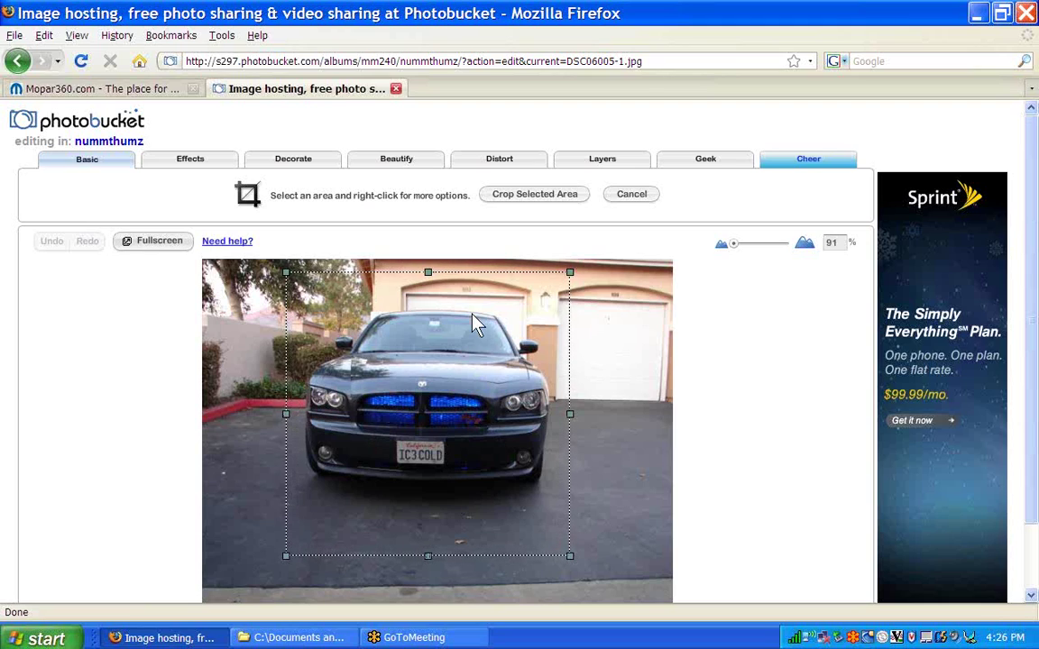
click(553, 205)
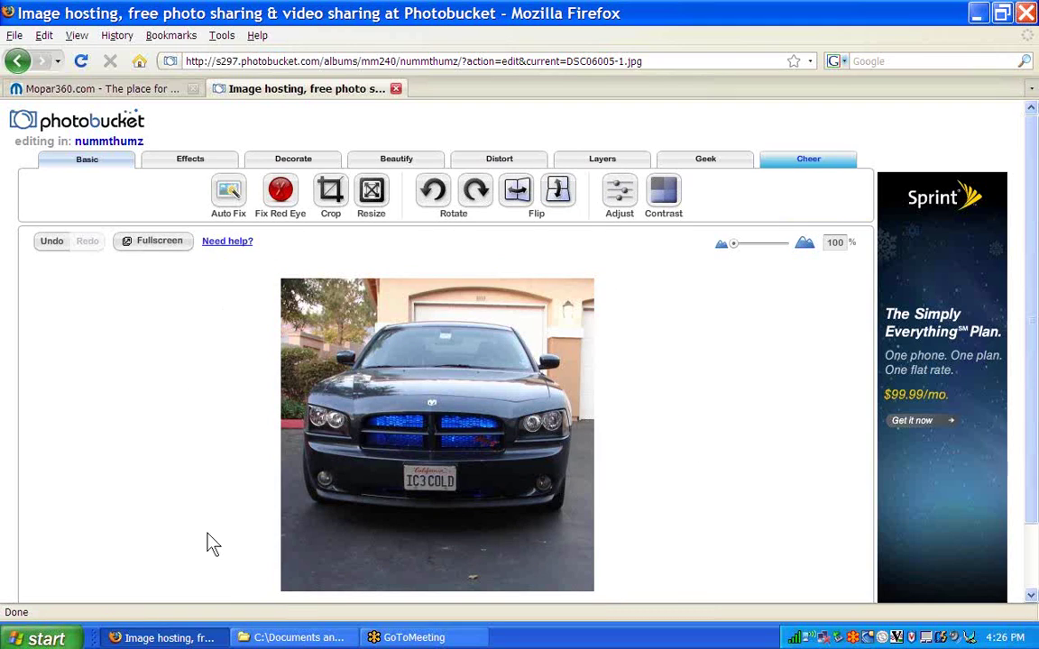
Resize the cropped photo to 125 x 125 pixels with proportions kept and save it as a copy.
click(372, 196)
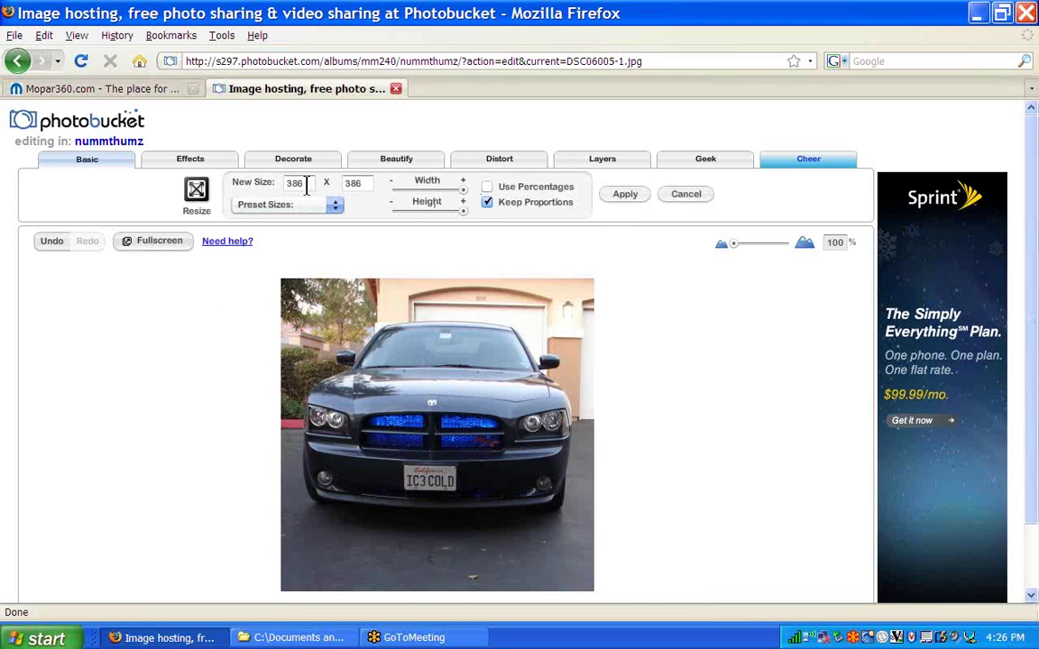
drag(306, 185, 283, 185)
text(125)
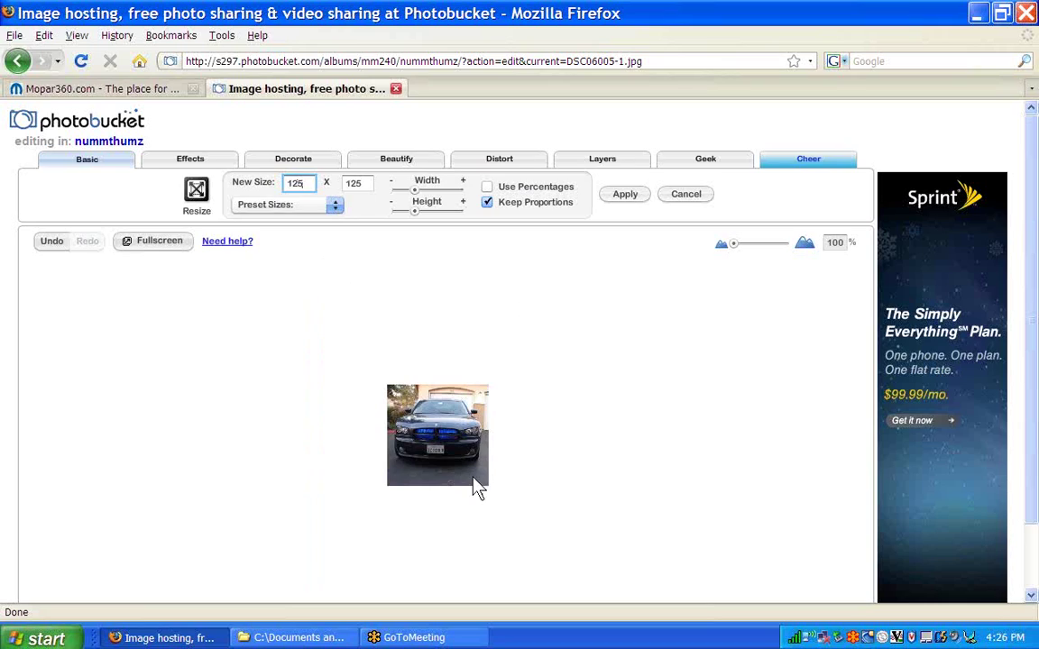
click(626, 197)
scroll(610, 351, down, 2)
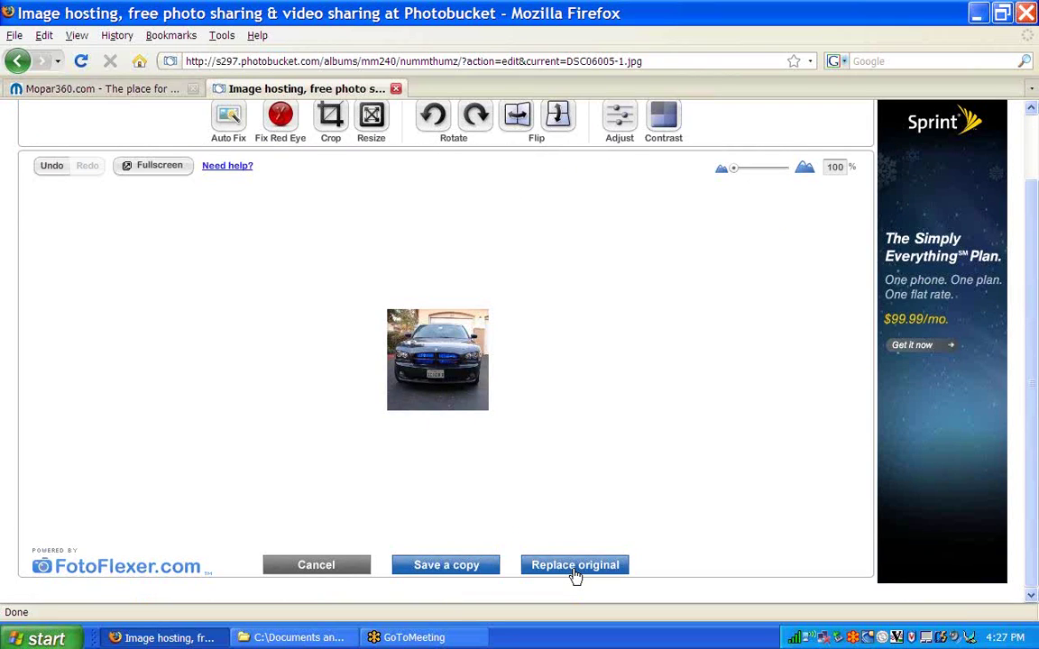
click(451, 571)
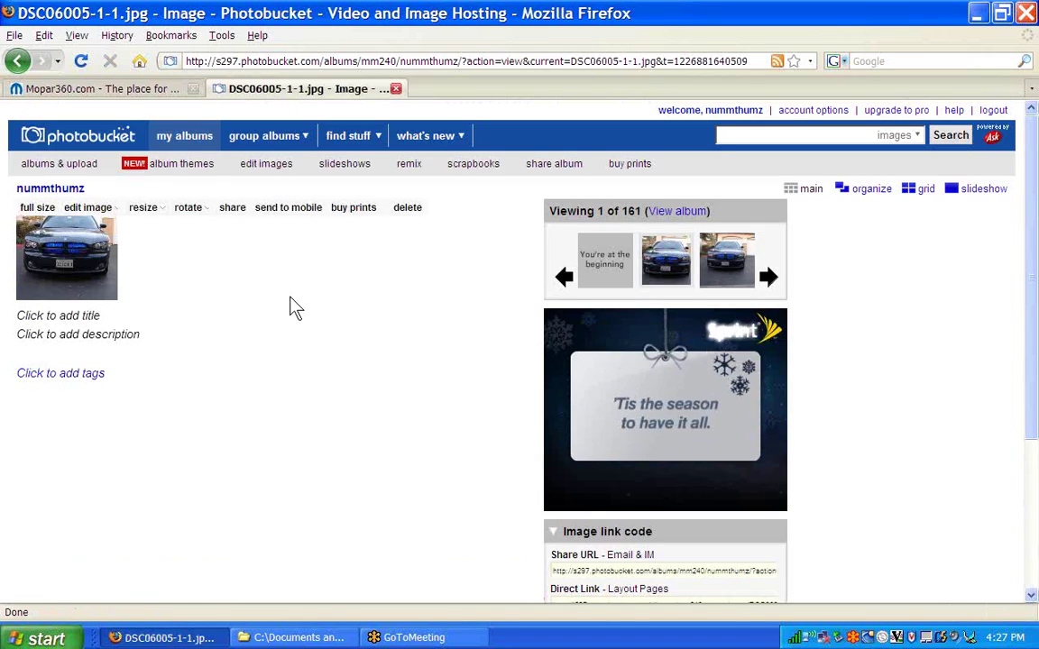
Give the resized copy the title "Avatartest Small" and save the title.
click(63, 315)
text(A)
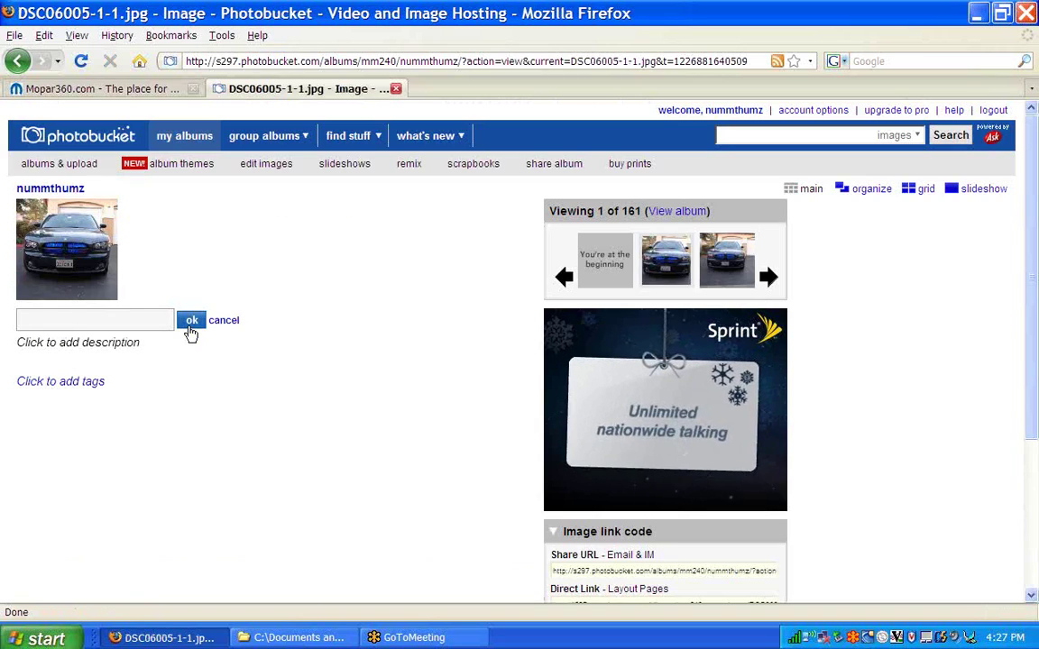
text(vatar)
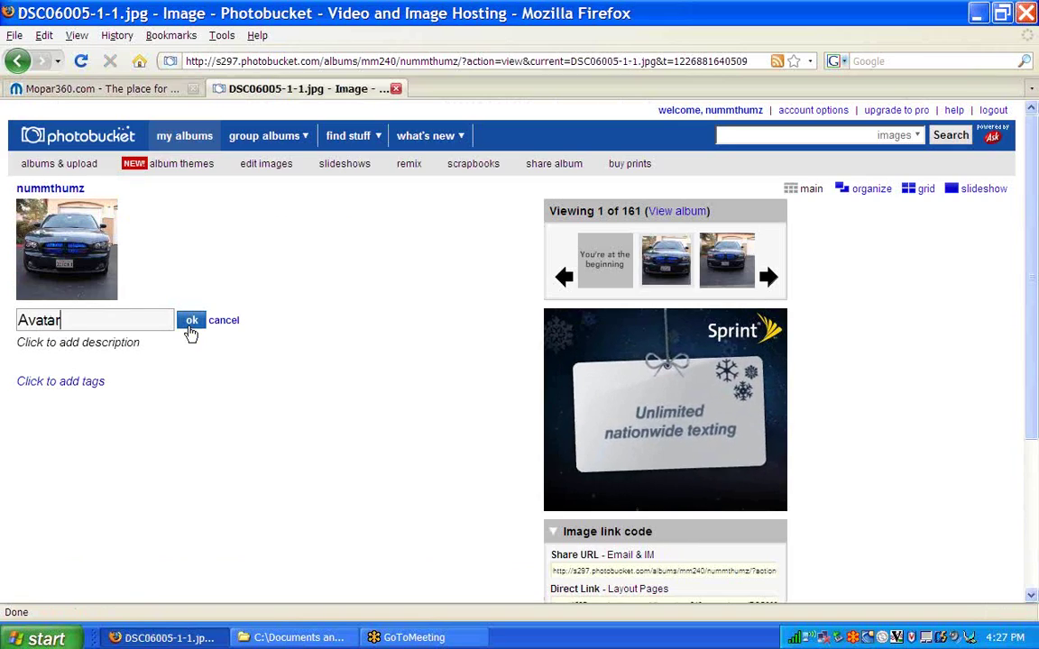
text(test Small)
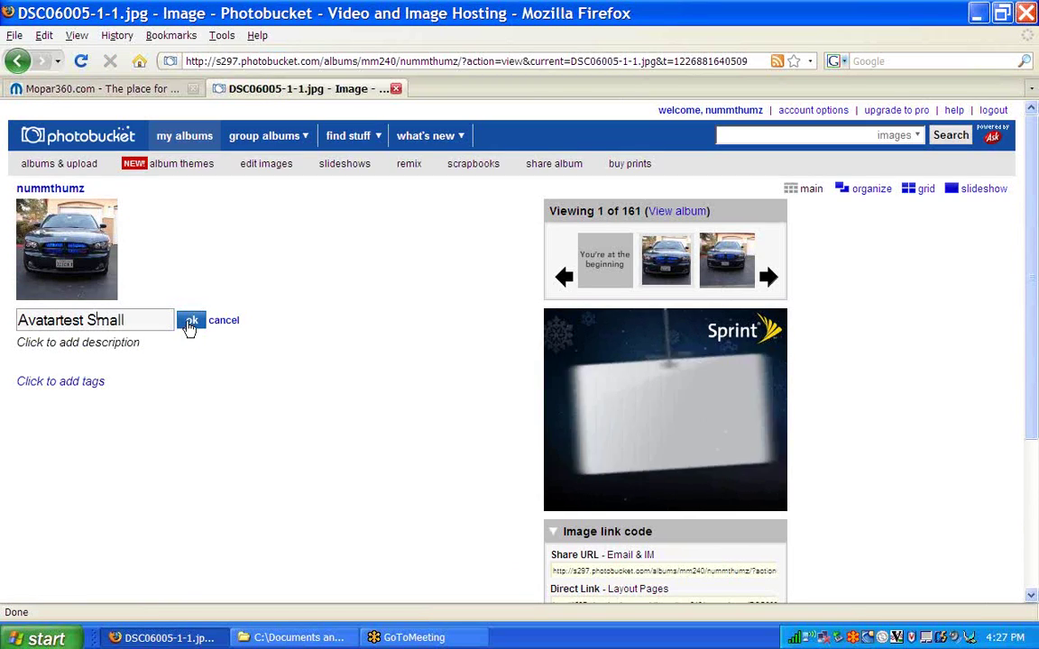
click(191, 322)
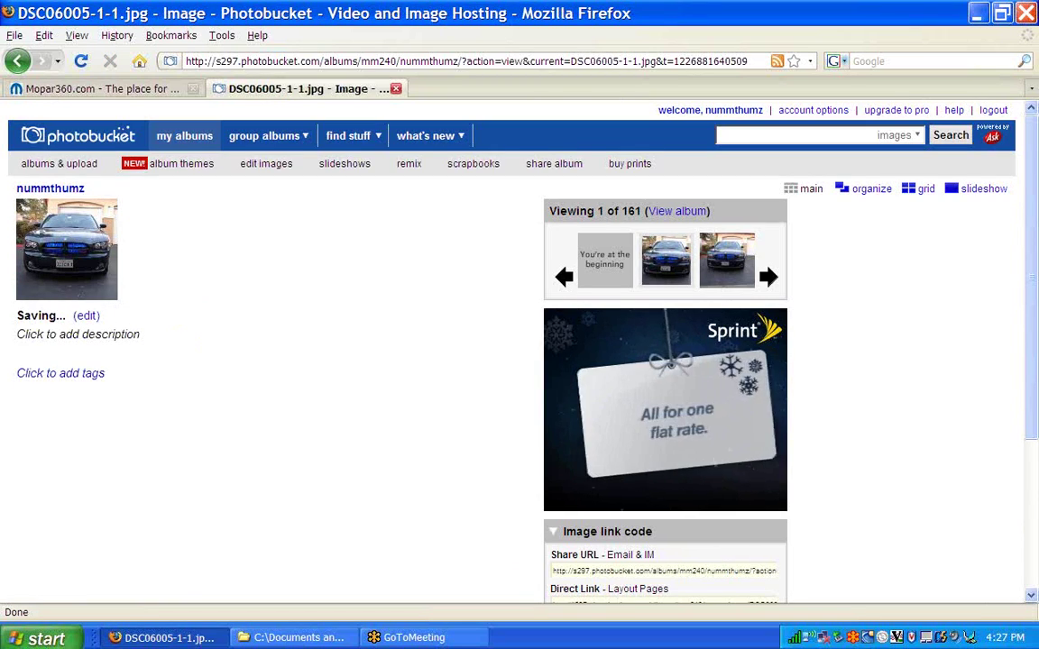
Return to the album and save the Avatartest Small thumbnail image to the Car folder as "avatartest small.jpg".
click(184, 135)
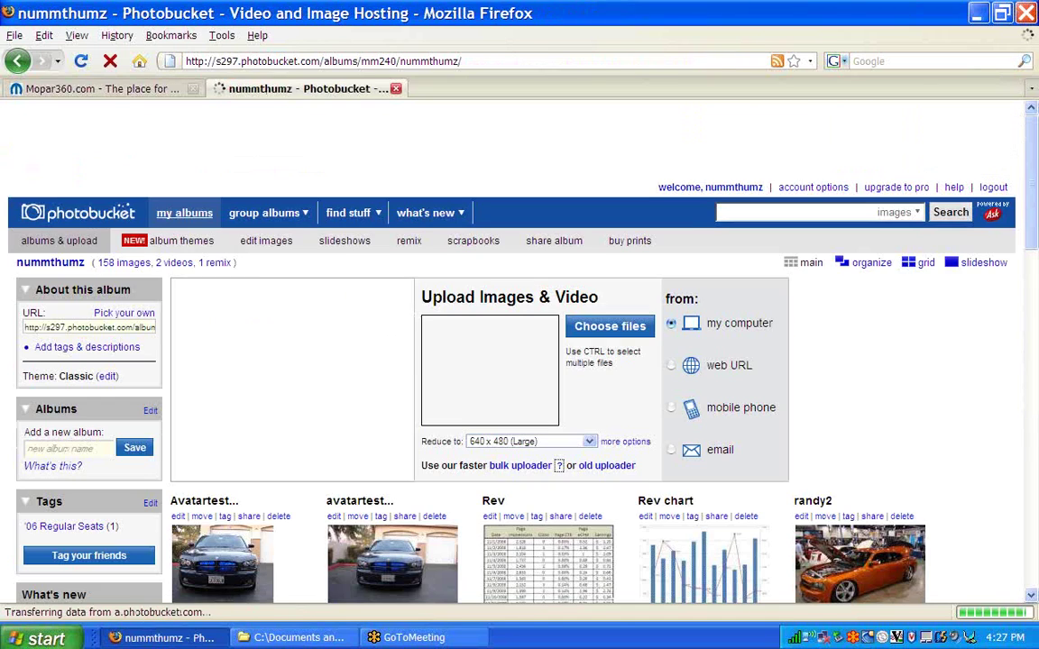
mouse_move(295, 274)
scroll(297, 273, down, 4)
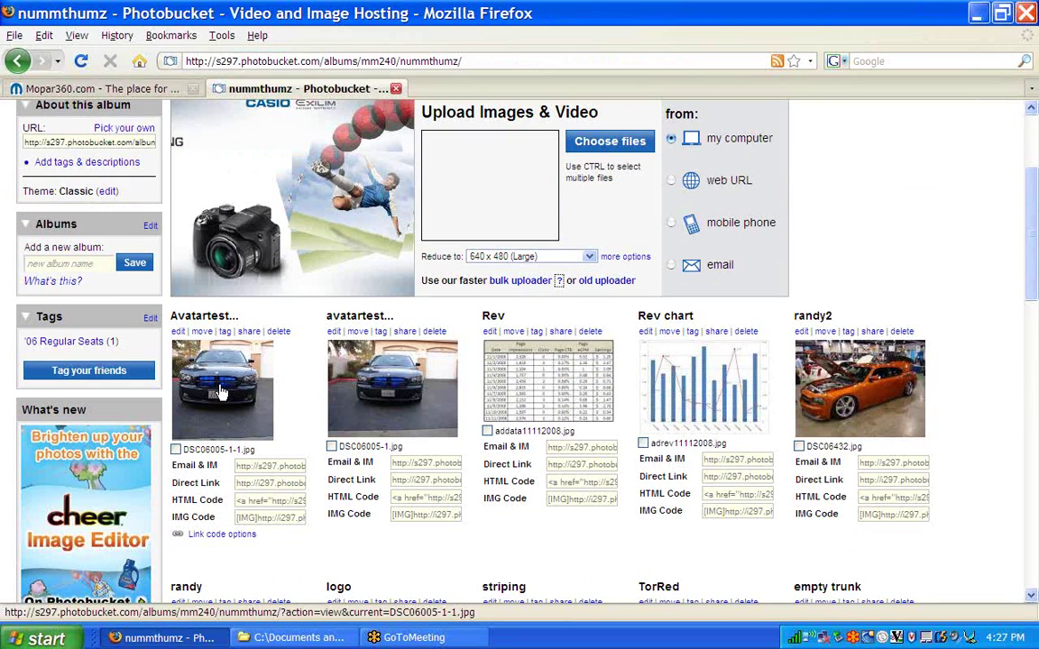
right_click(220, 392)
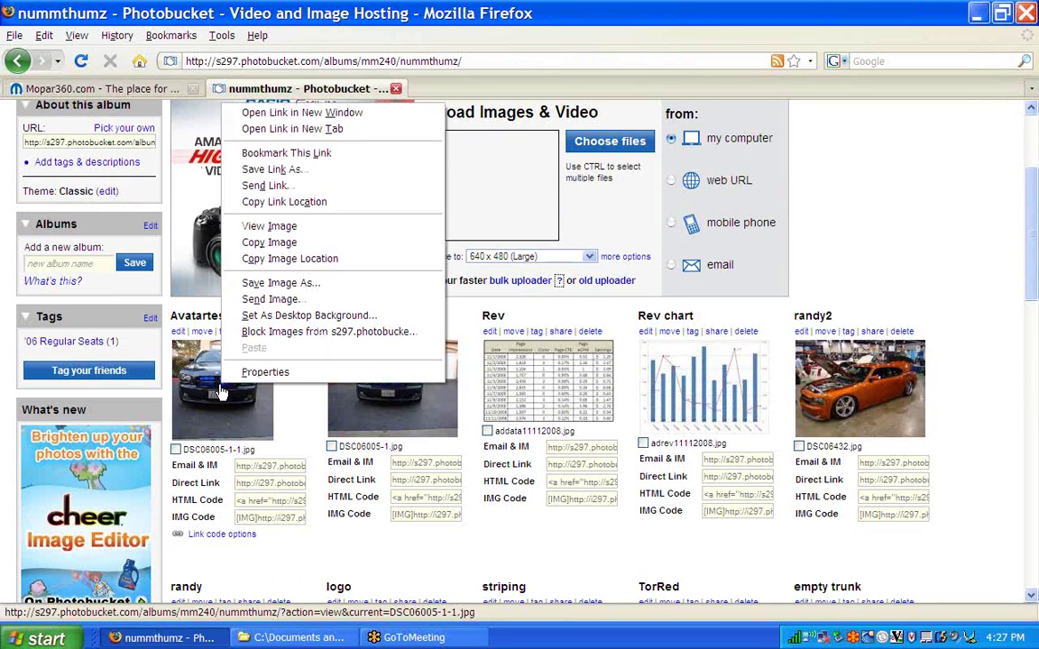
click(296, 283)
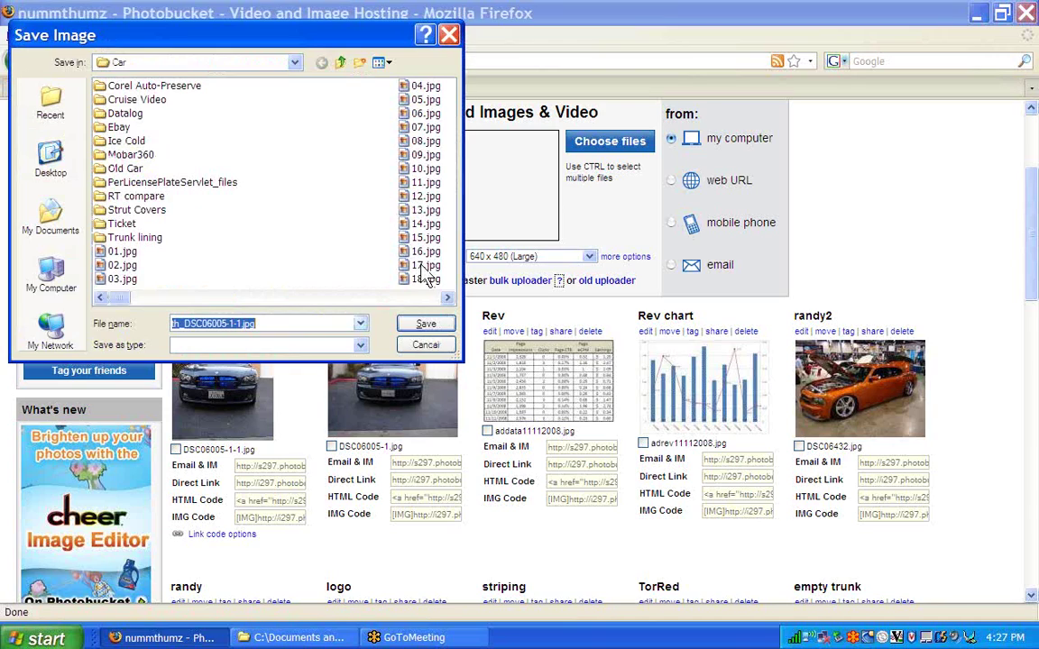
click(239, 325)
drag(239, 324, 115, 341)
text(ava)
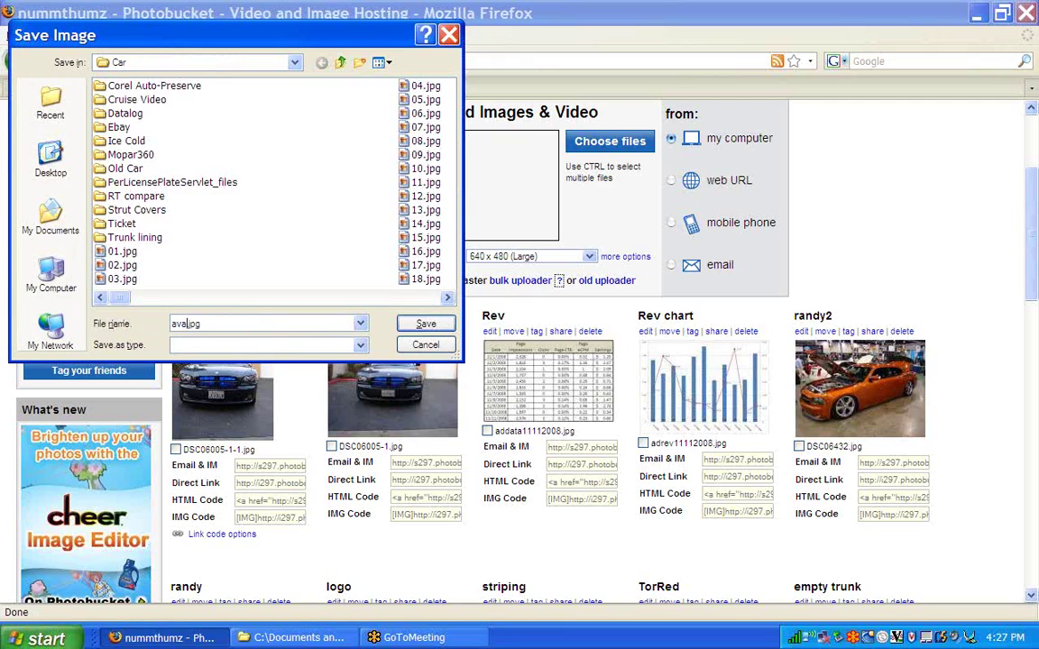
text(tartest small)
click(425, 324)
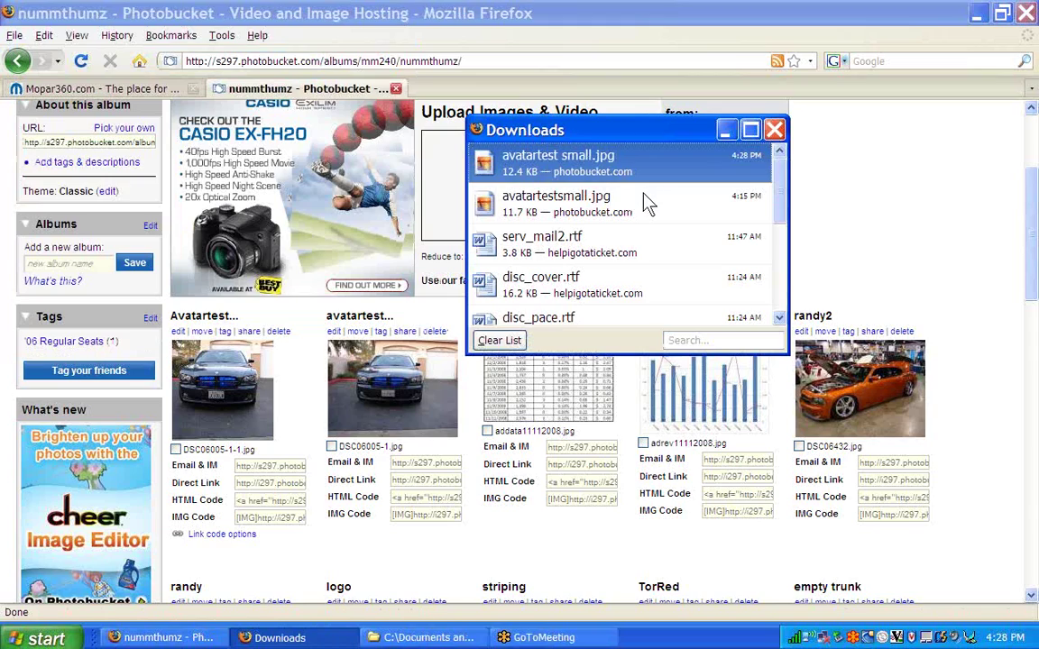
click(775, 133)
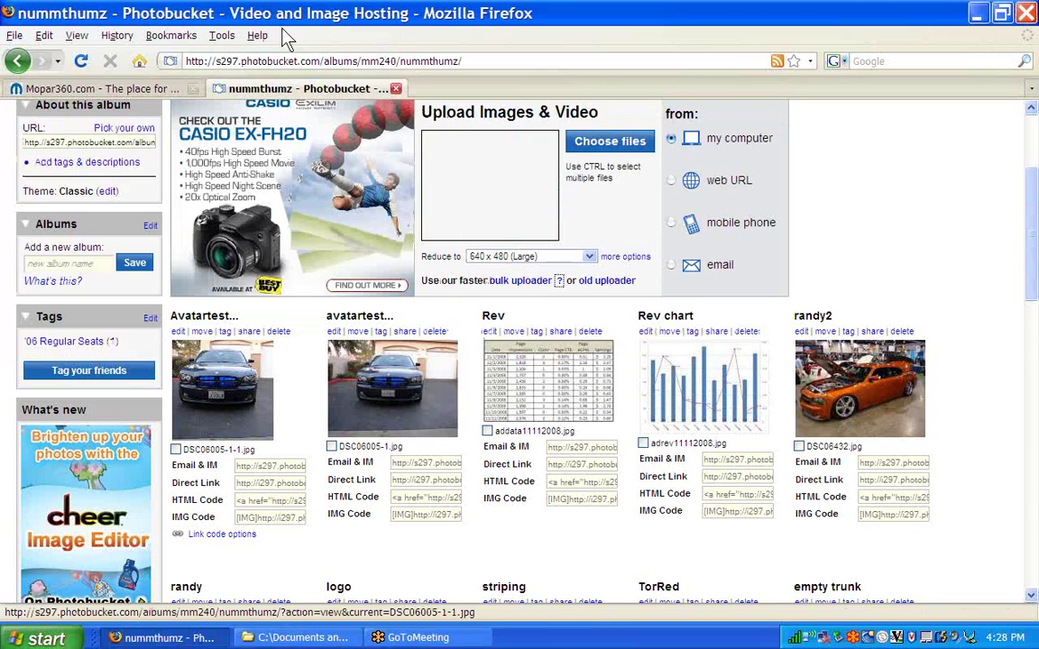
Switch to the Mopar360 Edit avatar page and choose avatartestsmall.jpg from the Car folder as the file to upload.
click(91, 87)
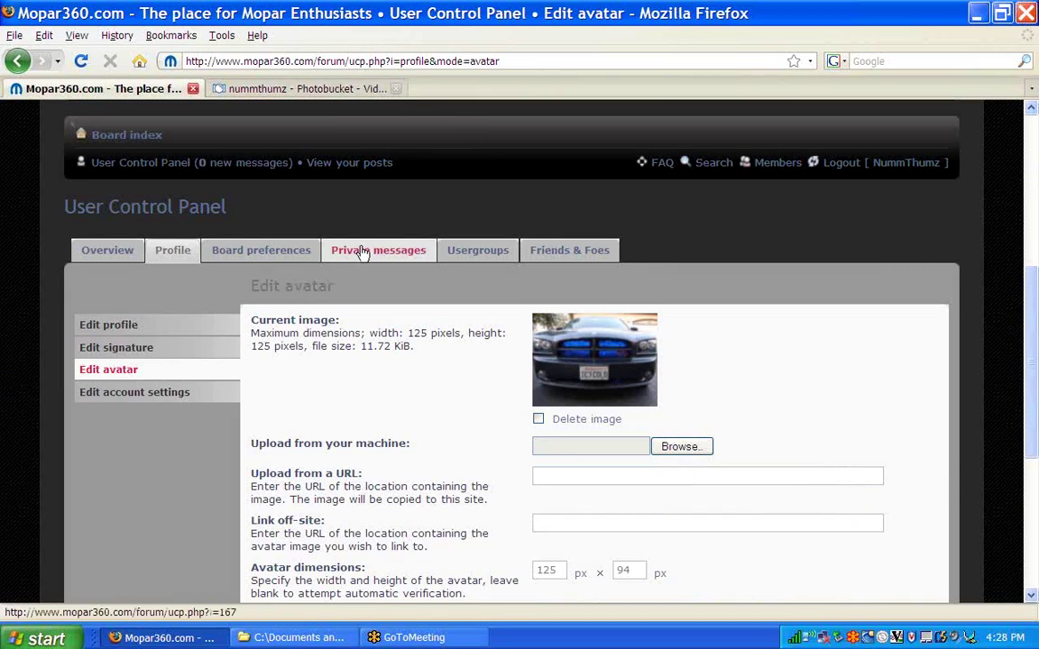
scroll(541, 289, down, 2)
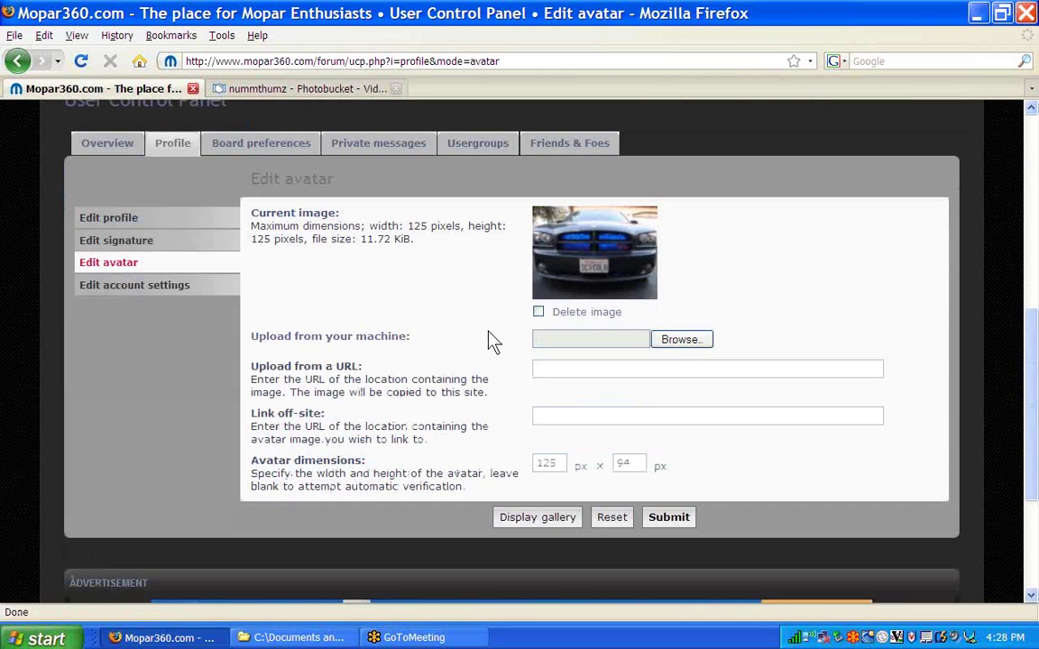
click(681, 341)
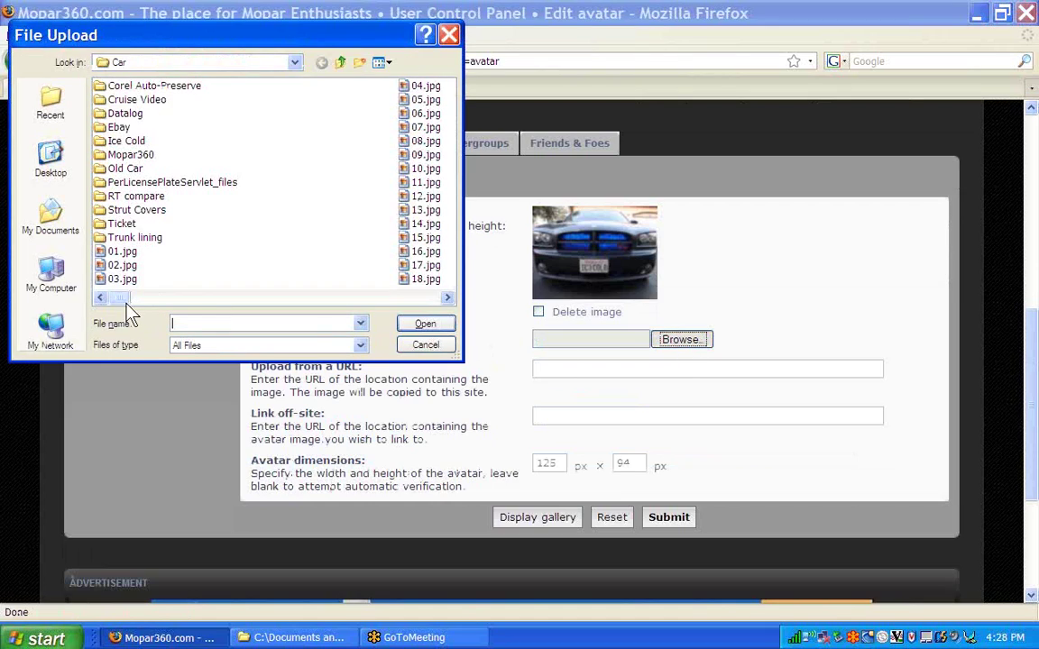
drag(130, 297, 174, 313)
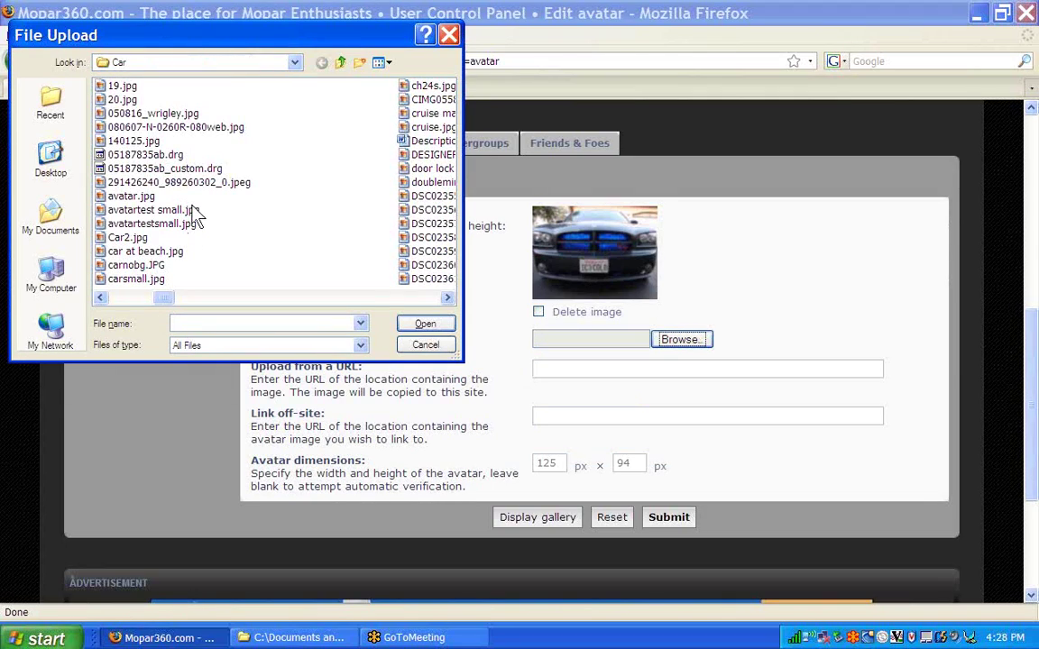
click(165, 225)
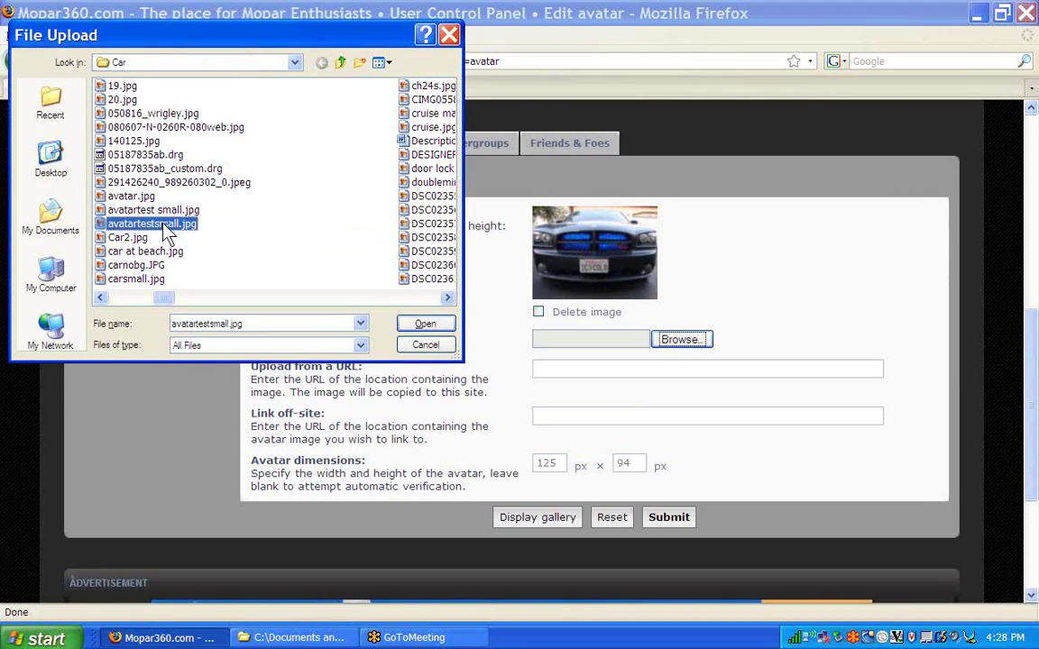
click(425, 323)
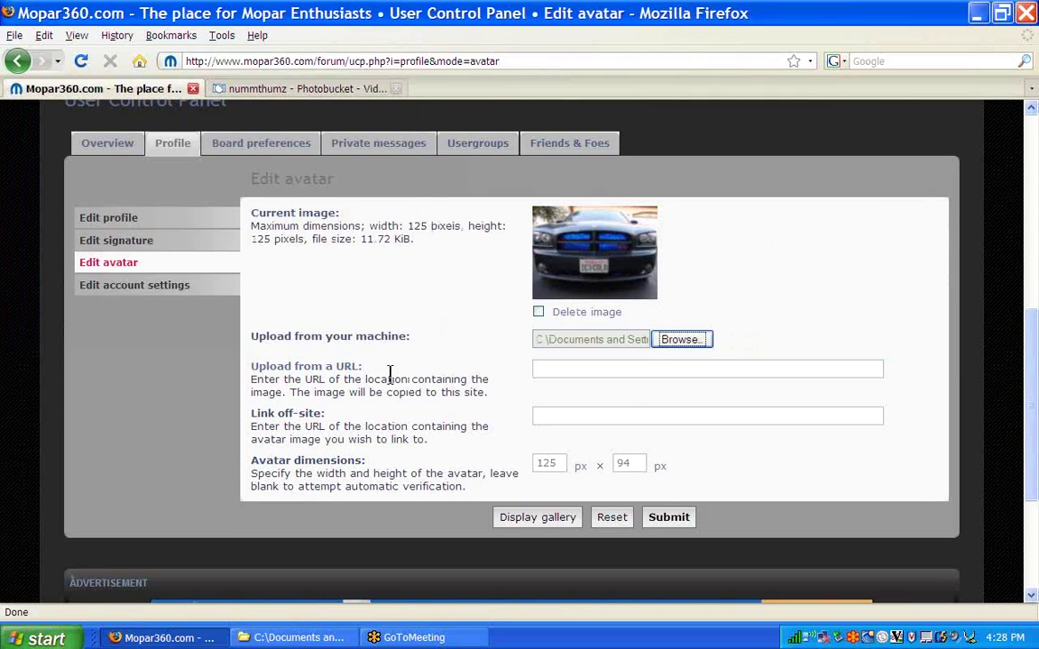
Submit the chosen avatar file and review the current image and avatar dimensions on the Edit avatar page.
click(672, 521)
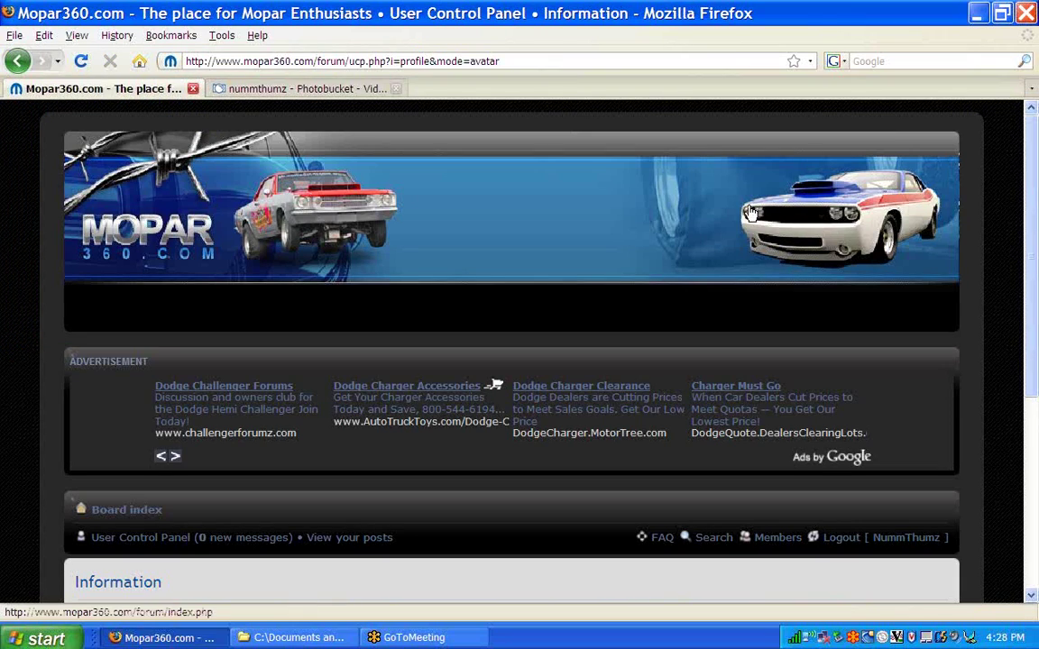
scroll(445, 302, down, 3)
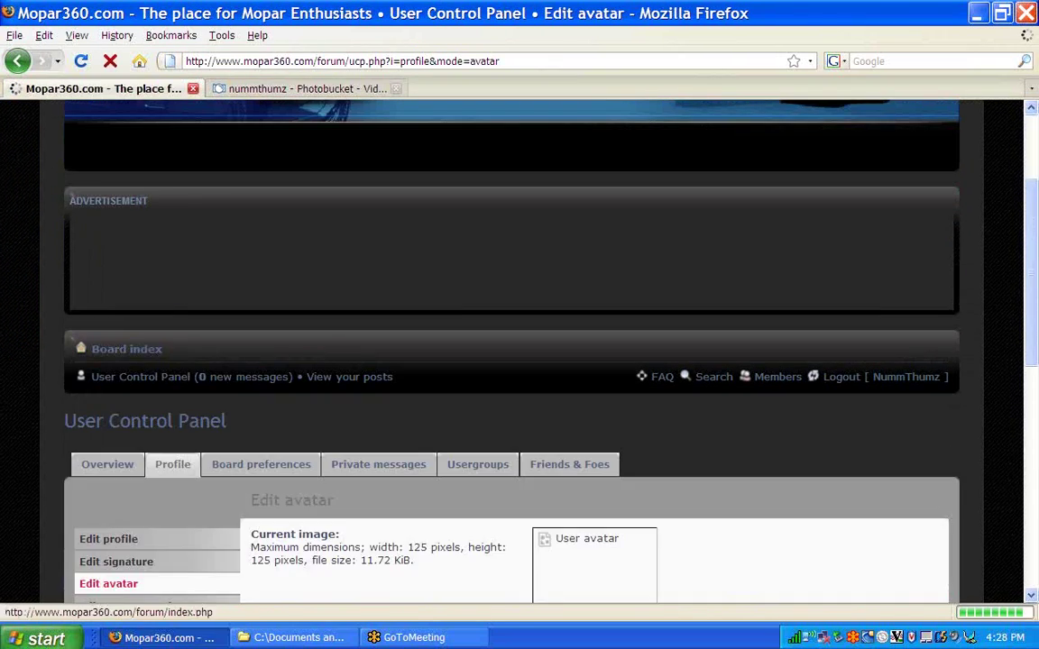
scroll(570, 227, down, 2)
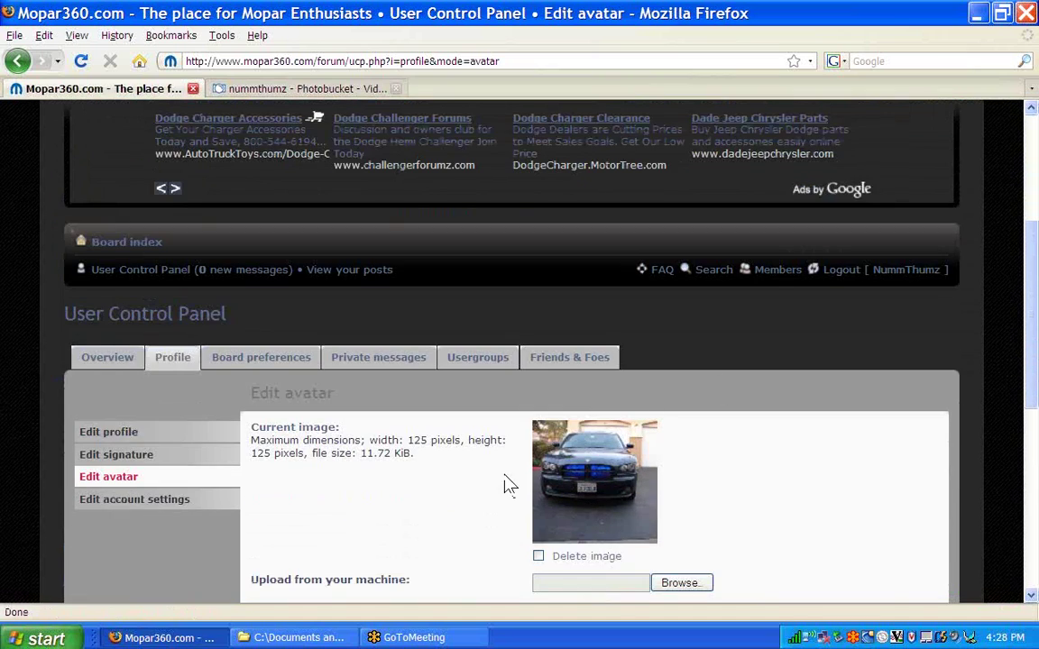
scroll(762, 351, down, 2)
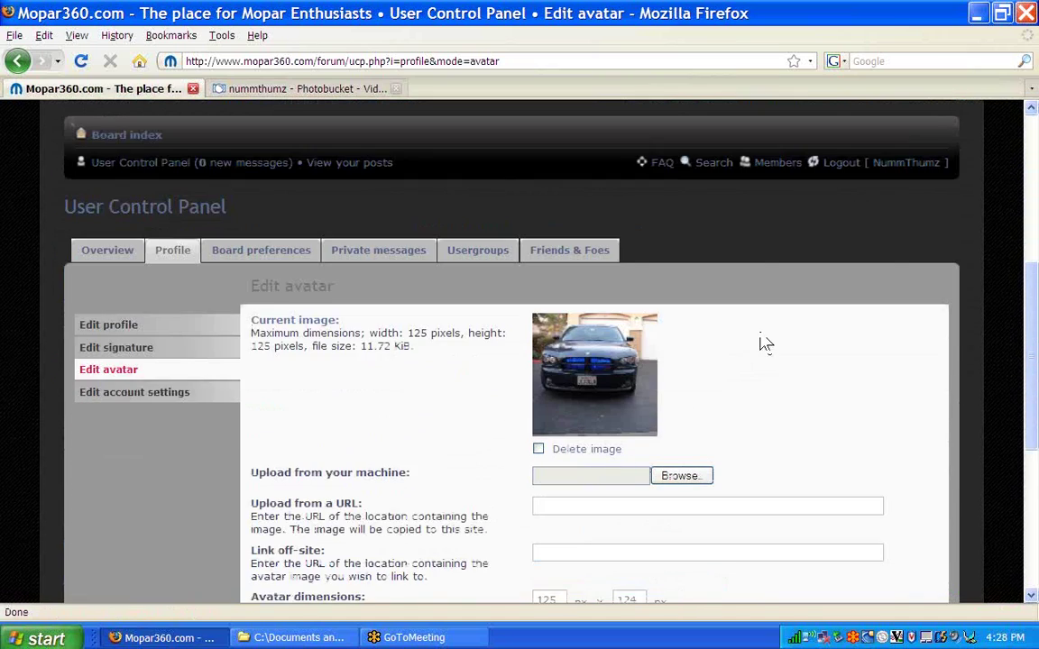
scroll(784, 333, down, 2)
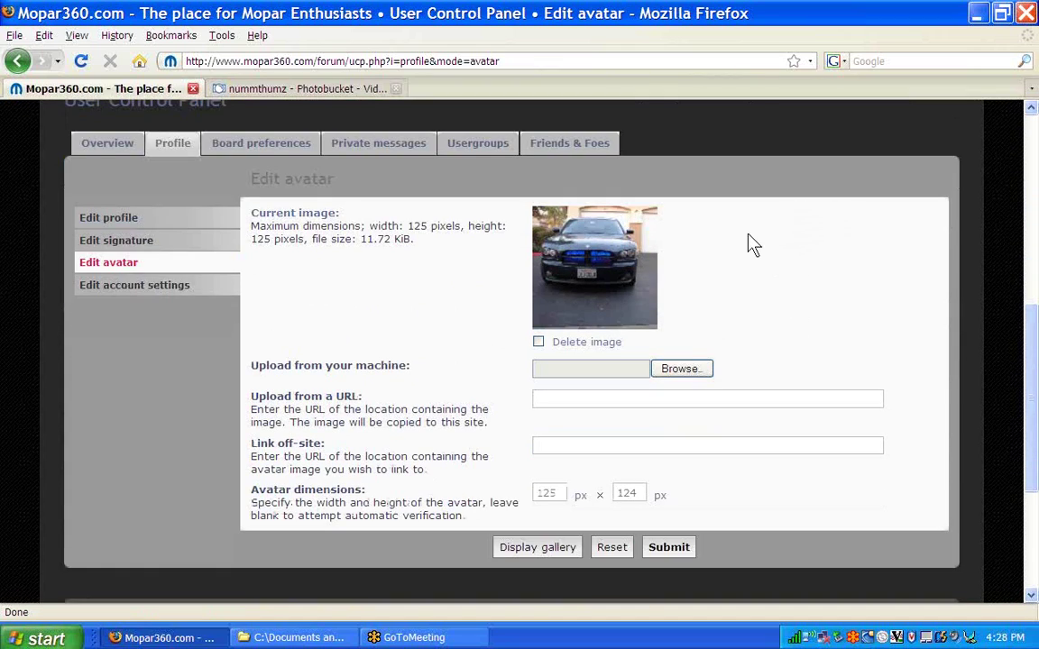
scroll(739, 255, up, 1)
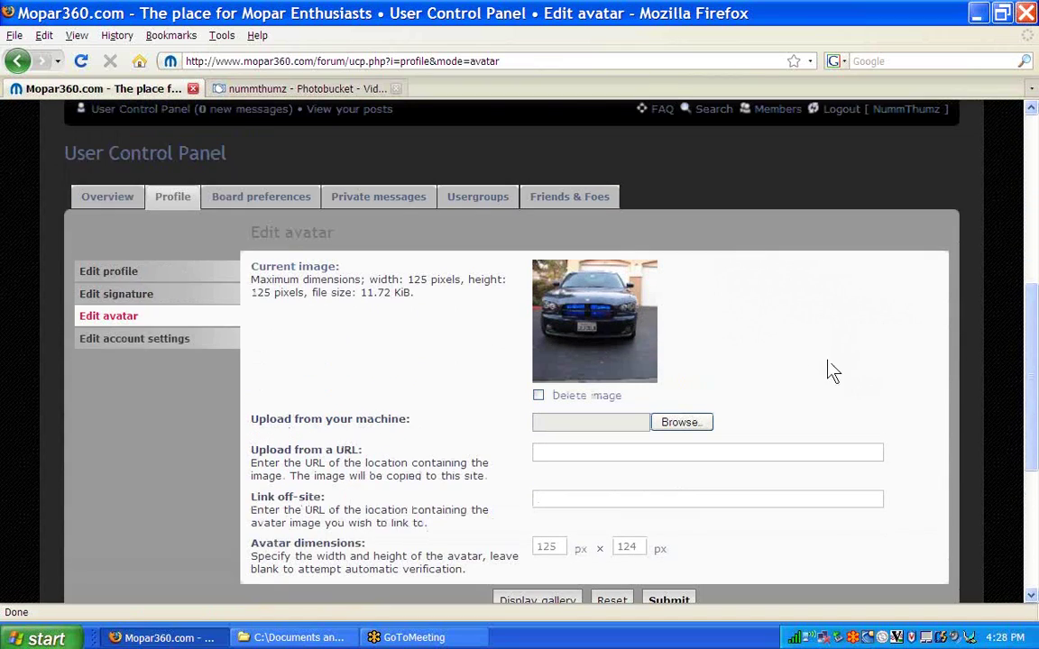